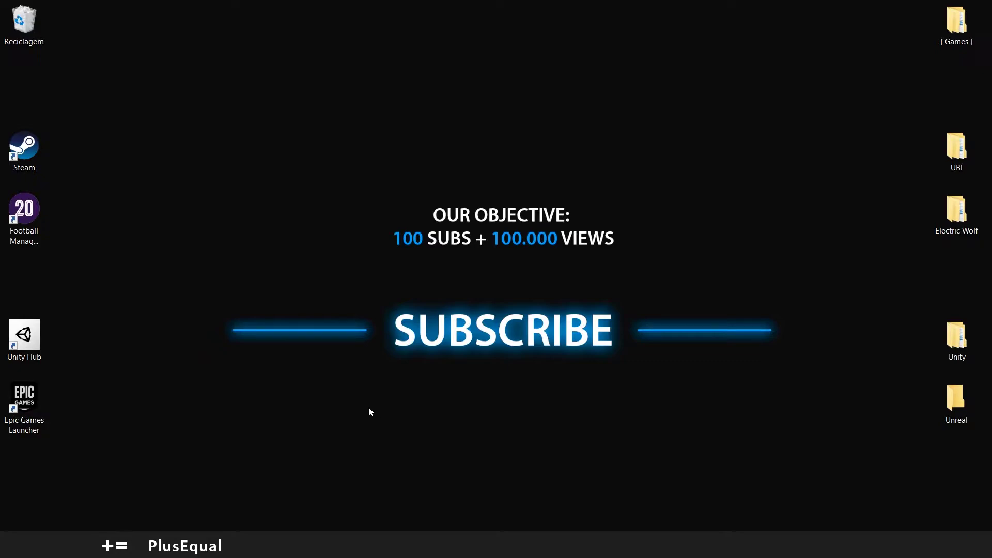
Open the Windows Start menu with its app list and pinned tiles
{"action": "key", "text": "super"}
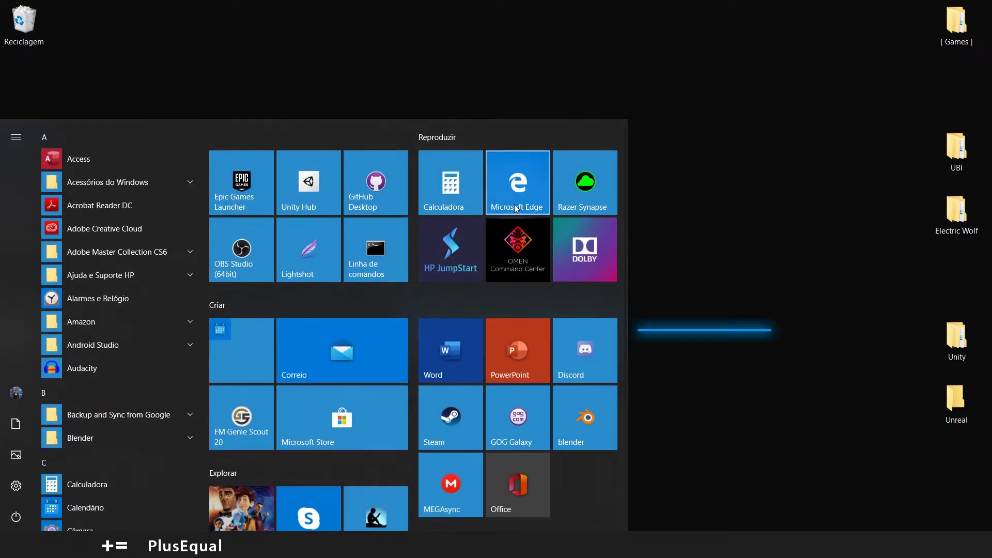
In Microsoft Edge, search Google for 'unity hub' and open the Download - Unity page
{"action": "left_click", "coordinate": [524, 184]}
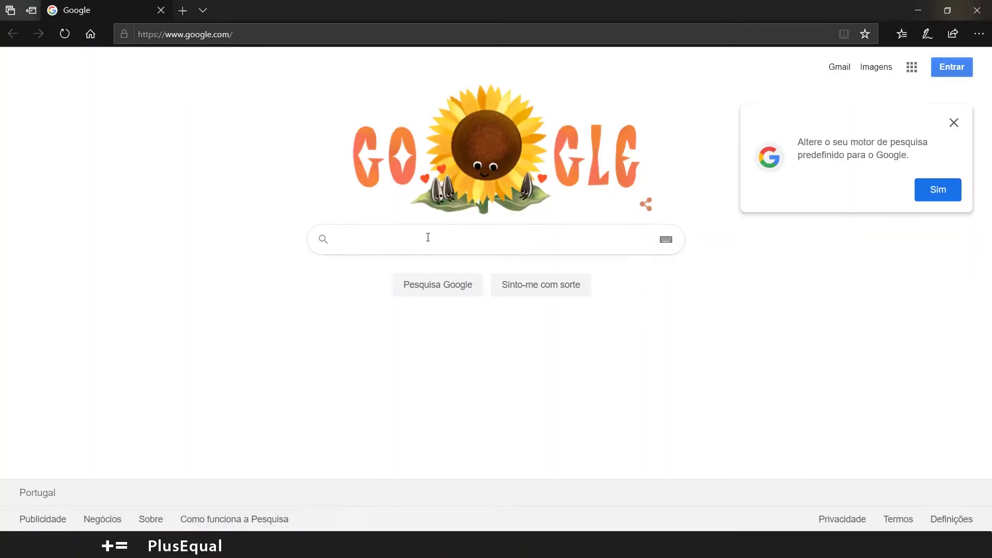
{"action": "type", "text": "unity "}
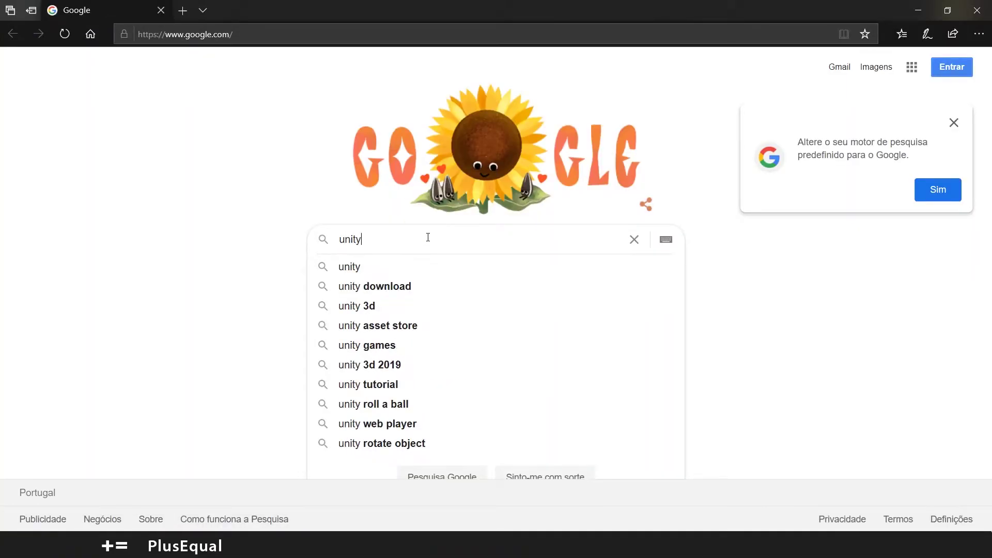
{"action": "type", "text": "hub"}
{"action": "key", "text": "Return"}
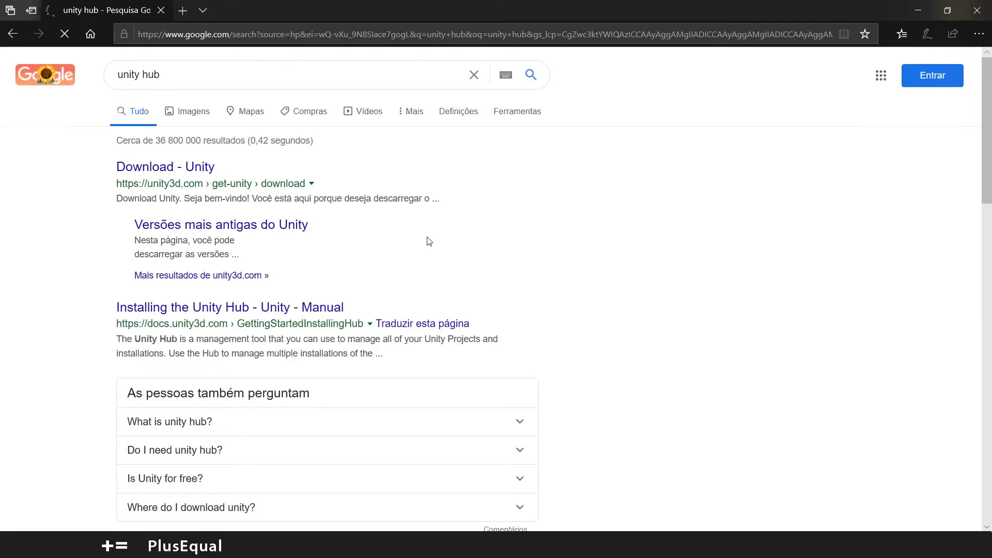
{"action": "left_click", "coordinate": [171, 173]}
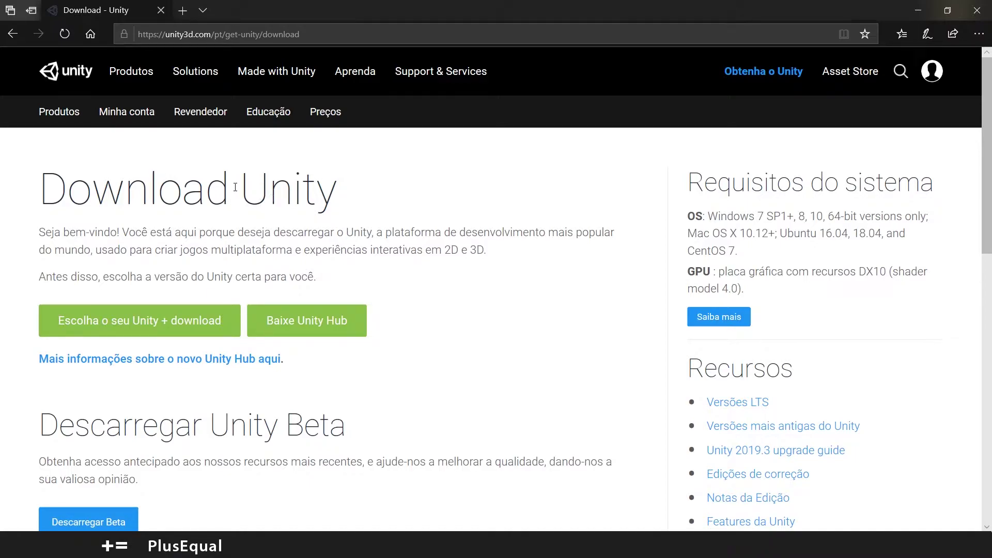
Download UnityHubSetup.exe via Baixe Unity Hub, save it, and run the installer
{"action": "left_click_drag", "start_coordinate": [332, 192], "coordinate": [262, 195]}
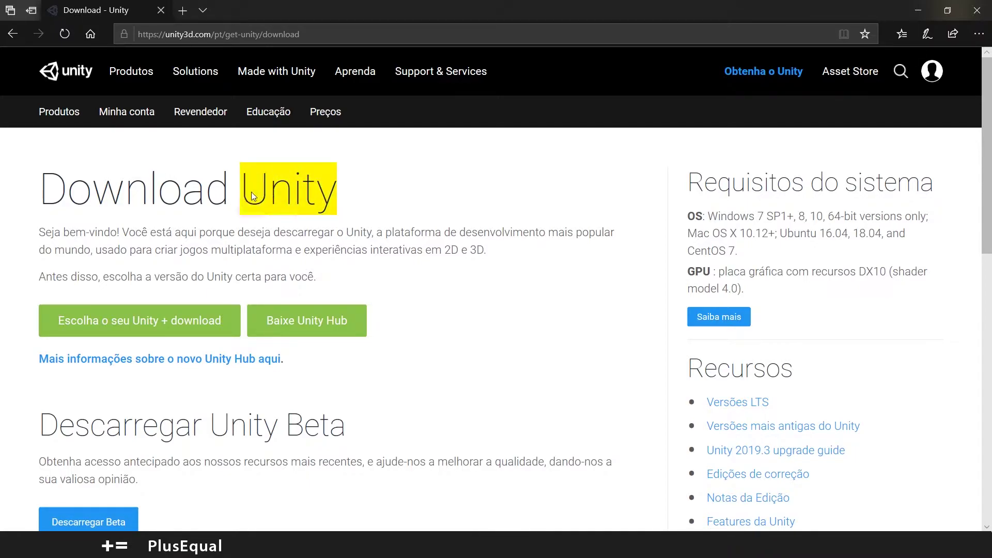
{"action": "left_click", "coordinate": [252, 192]}
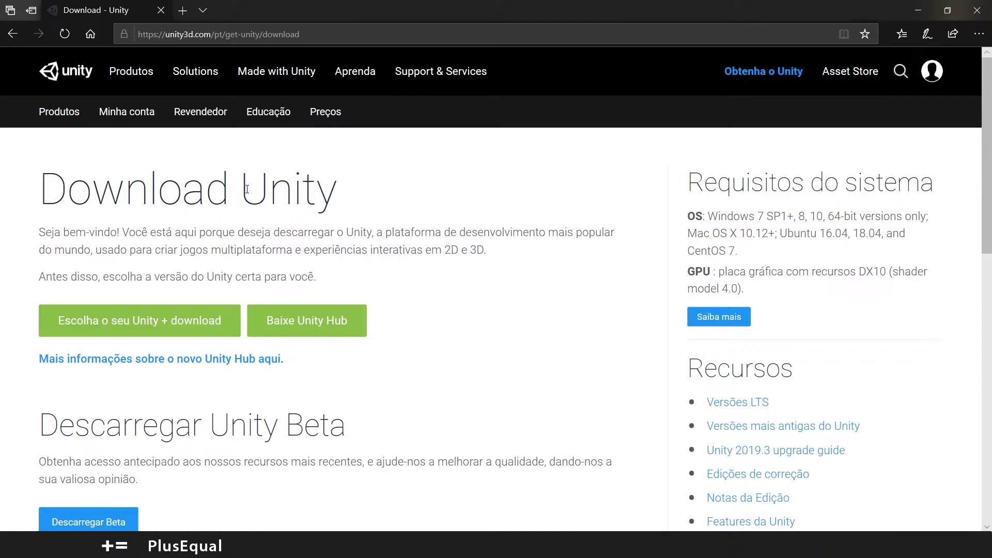
{"action": "left_click_drag", "start_coordinate": [247, 189], "coordinate": [339, 195]}
{"action": "left_click", "coordinate": [350, 210]}
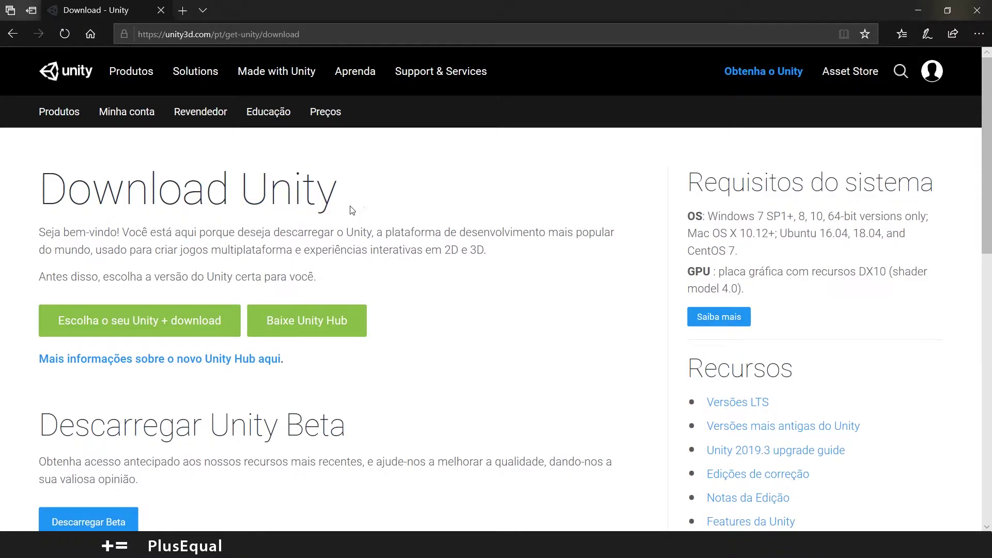
{"action": "left_click", "coordinate": [304, 324]}
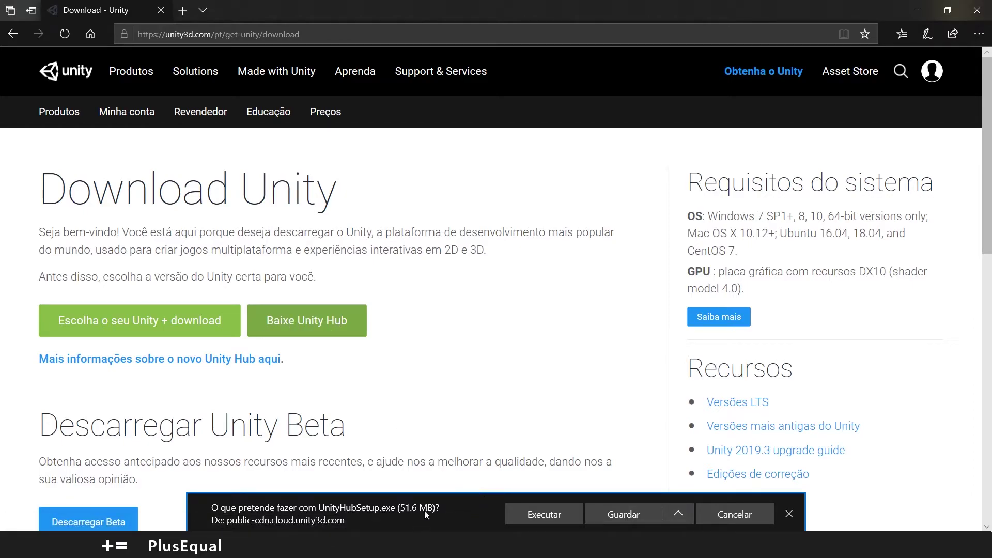
{"action": "left_click", "coordinate": [617, 516]}
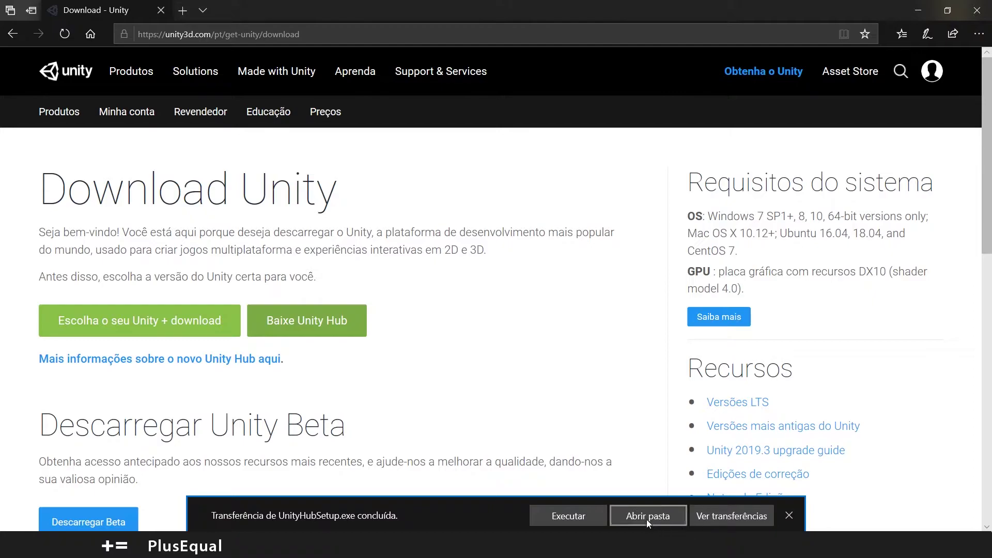
{"action": "left_click", "coordinate": [584, 516]}
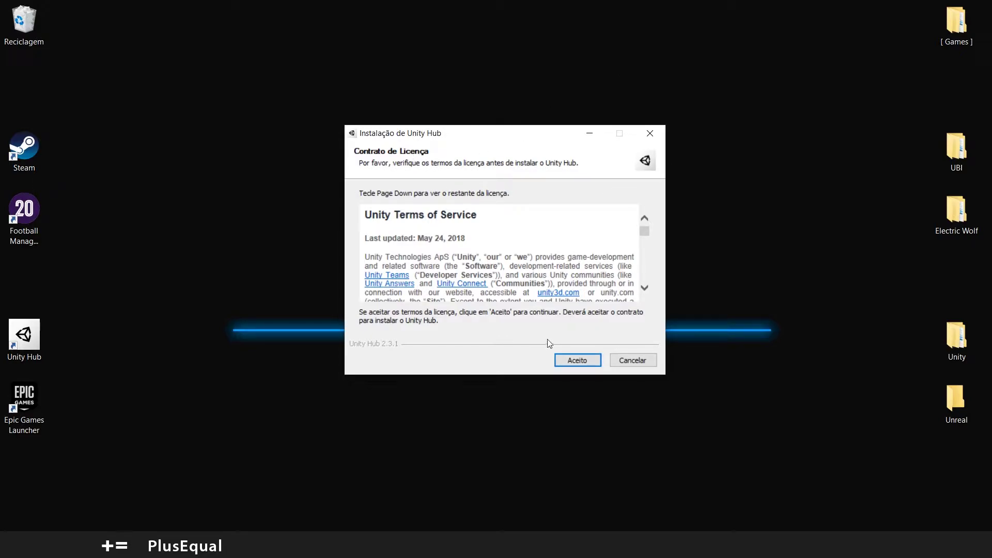
Accept the Unity Hub 2.3.1 licence agreement and complete the installation
{"action": "left_click", "coordinate": [577, 360]}
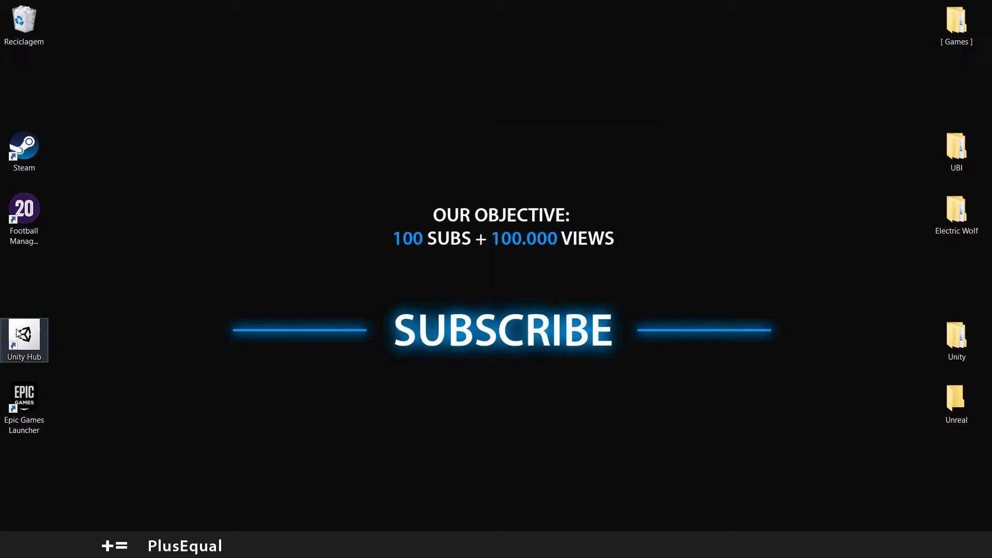
Launch Unity Hub, browse Learn, Tutorials, Community and Installs, then return to Projects
{"action": "double_click", "coordinate": [24, 335]}
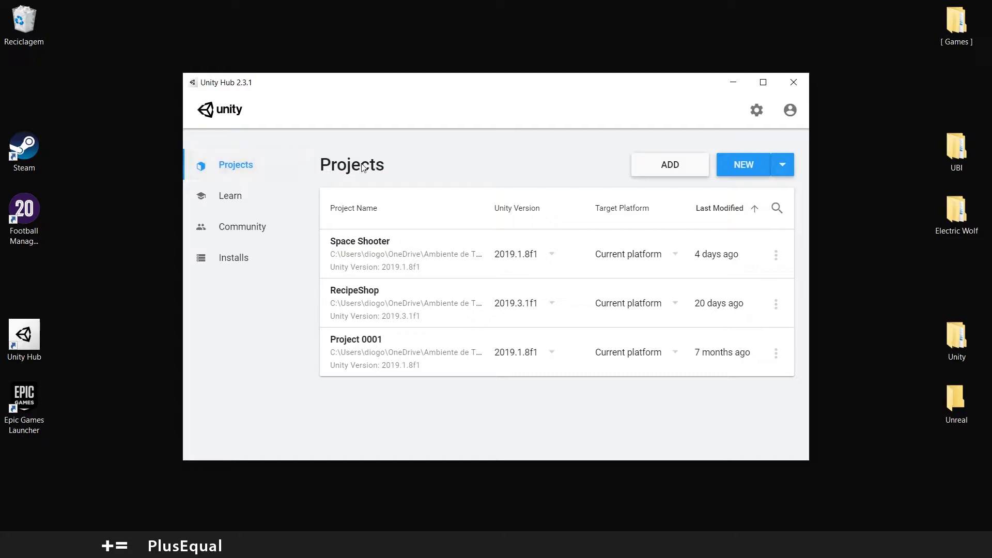
{"action": "left_click", "coordinate": [241, 196]}
{"action": "left_click", "coordinate": [427, 201]}
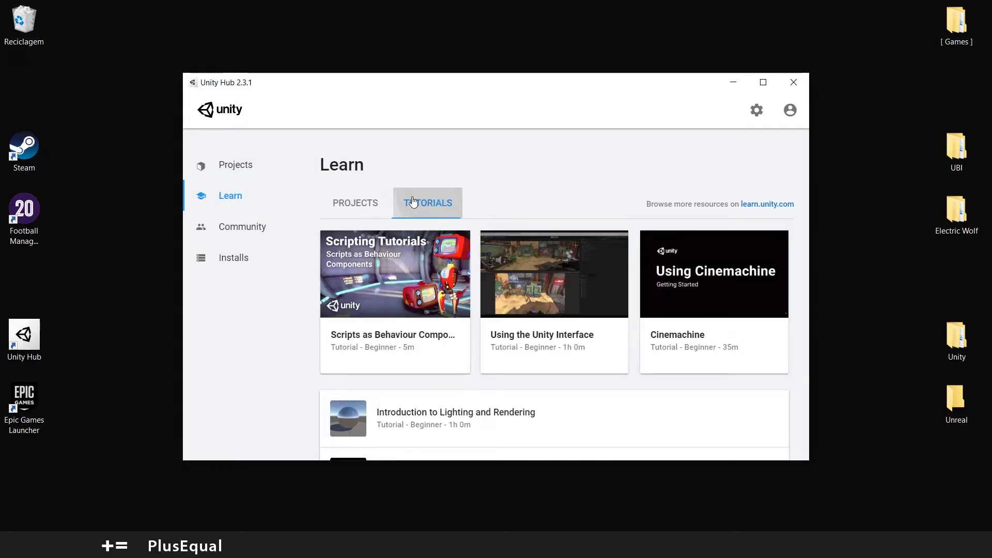
{"action": "left_click", "coordinate": [362, 214]}
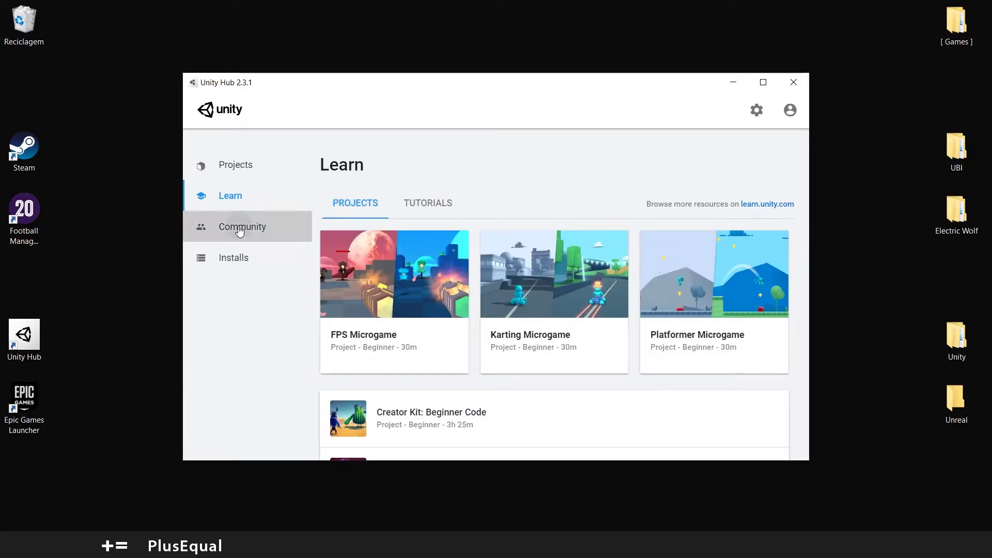
{"action": "left_click", "coordinate": [243, 226]}
{"action": "scroll", "coordinate": [463, 246], "scroll_direction": "down", "scroll_amount": 3}
{"action": "scroll", "coordinate": [464, 246], "scroll_direction": "up", "scroll_amount": 5}
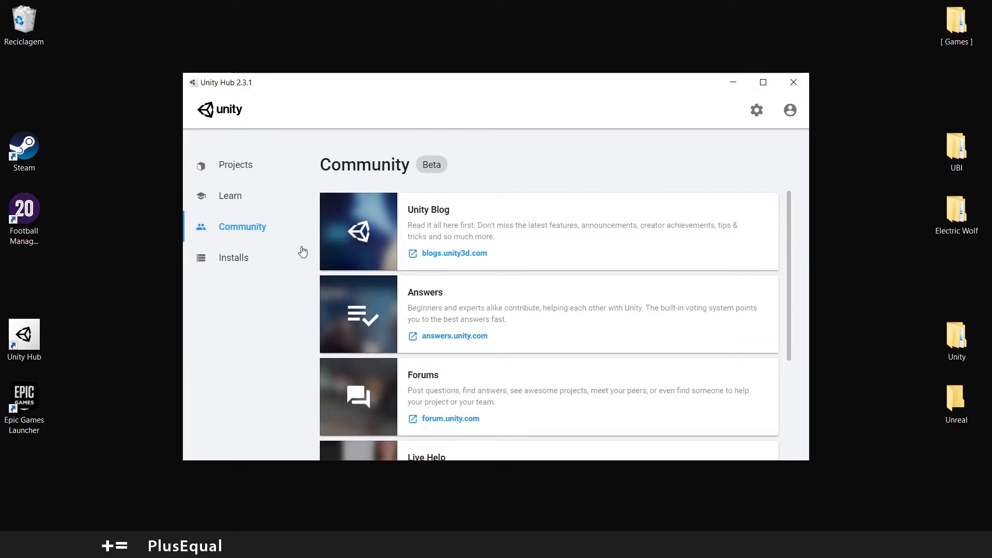
{"action": "left_click", "coordinate": [238, 260]}
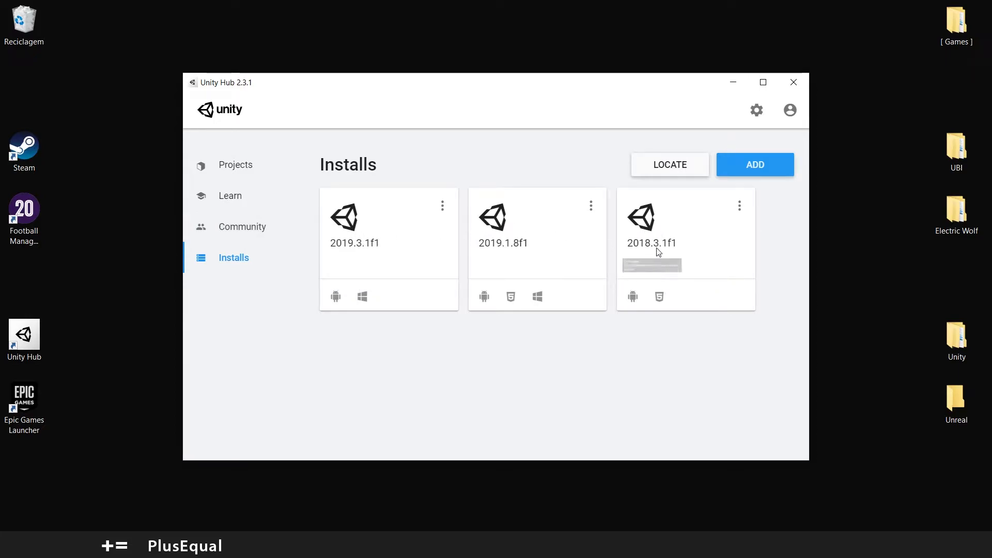
{"action": "left_click", "coordinate": [268, 166]}
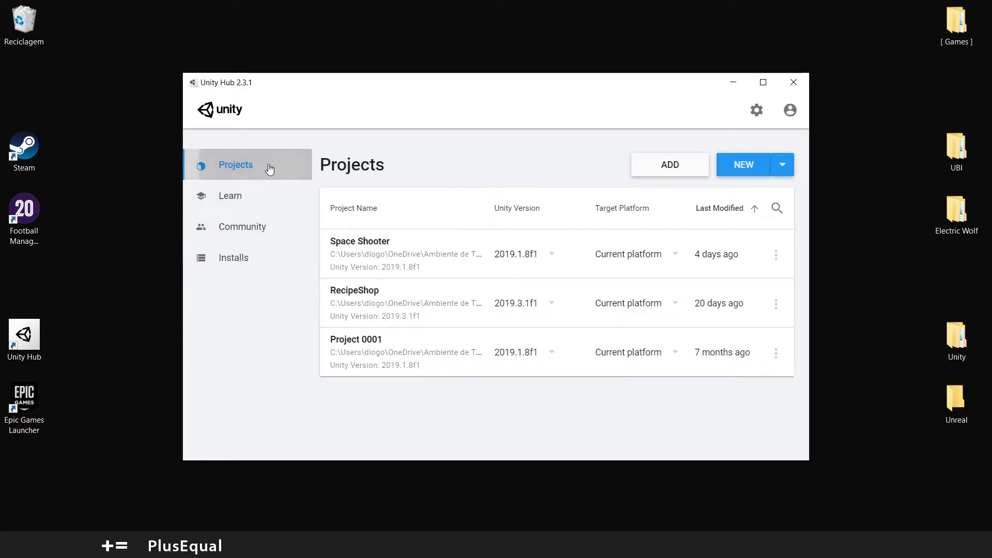
From the account menu, create a Unity ID with the user's full name and username, accepting the Terms of Use
{"action": "left_click", "coordinate": [790, 111]}
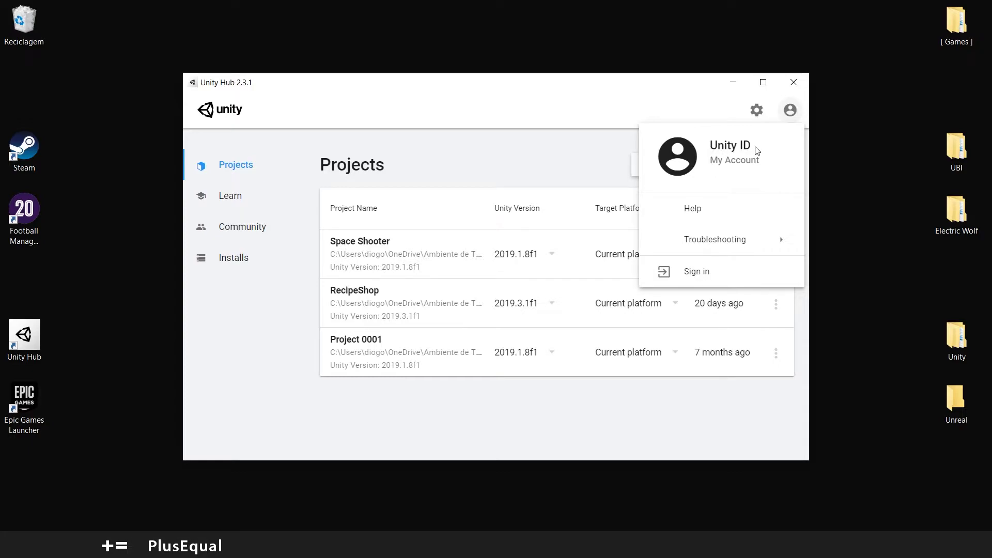
{"action": "left_click", "coordinate": [698, 272]}
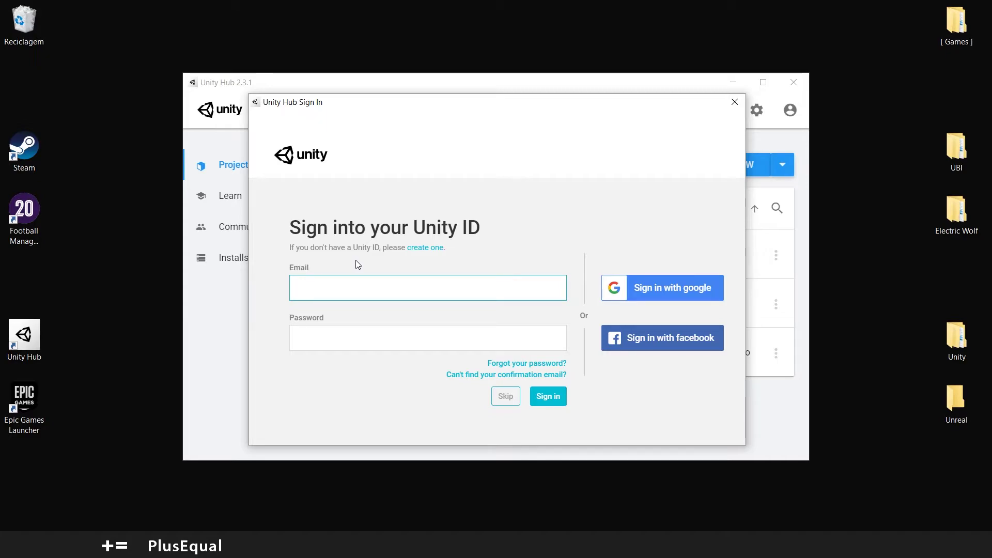
{"action": "left_click", "coordinate": [424, 248]}
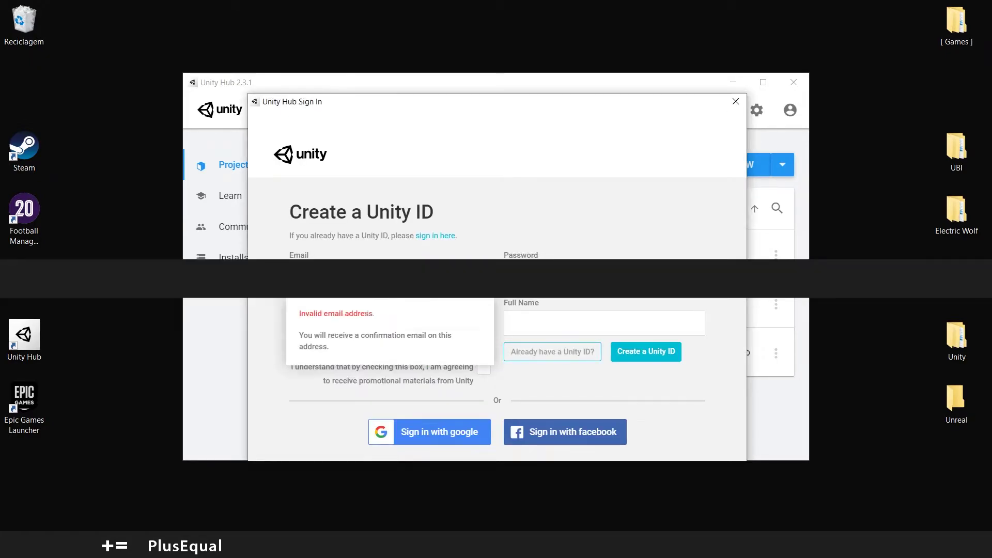
{"action": "left_click", "coordinate": [371, 331]}
{"action": "type", "text": "PlusEqual"}
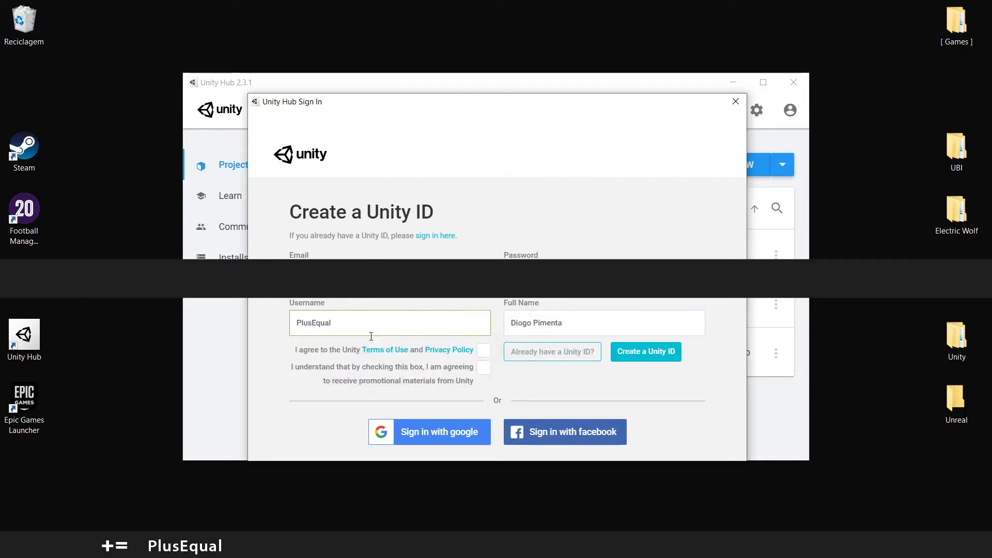
{"action": "left_click", "coordinate": [484, 350]}
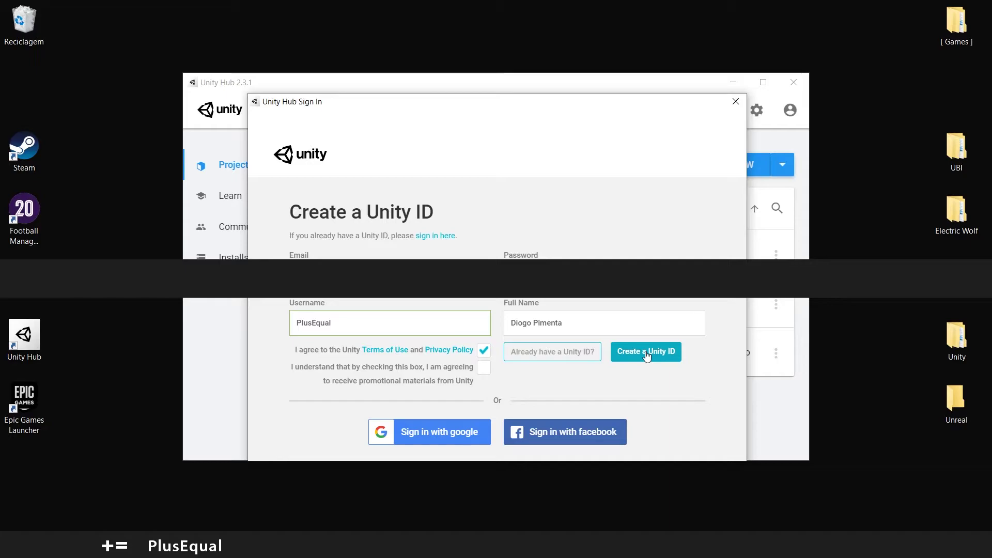
{"action": "left_click", "coordinate": [646, 353]}
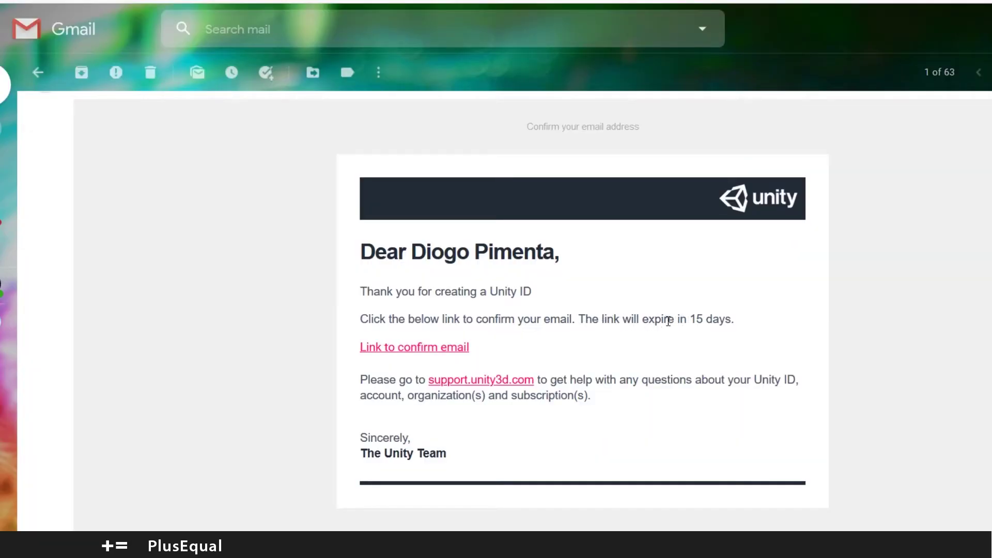
Confirm the Unity ID through the Gmail confirmation link and pass the reCAPTCHA check
{"action": "left_click_drag", "start_coordinate": [690, 319], "coordinate": [727, 320]}
{"action": "left_click", "coordinate": [727, 321]}
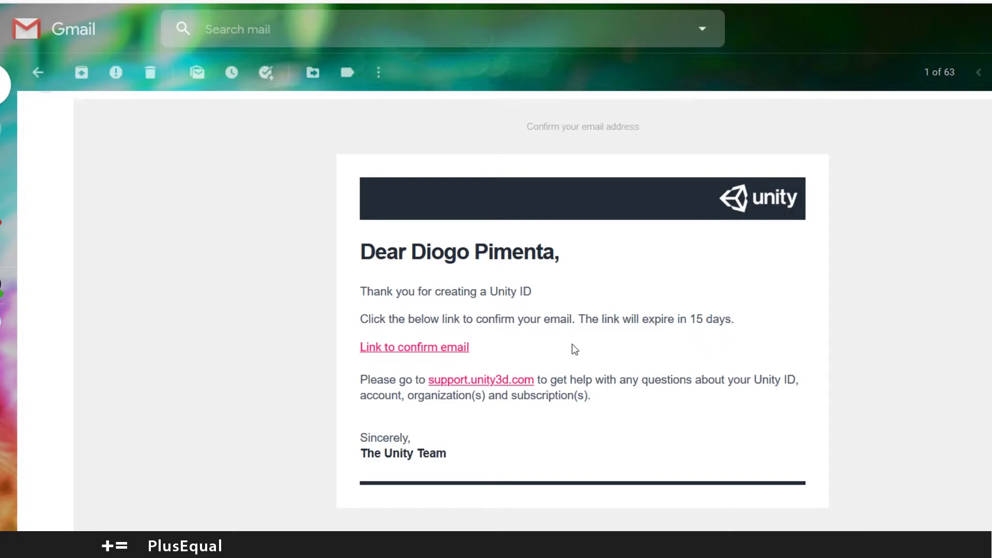
{"action": "left_click", "coordinate": [418, 349]}
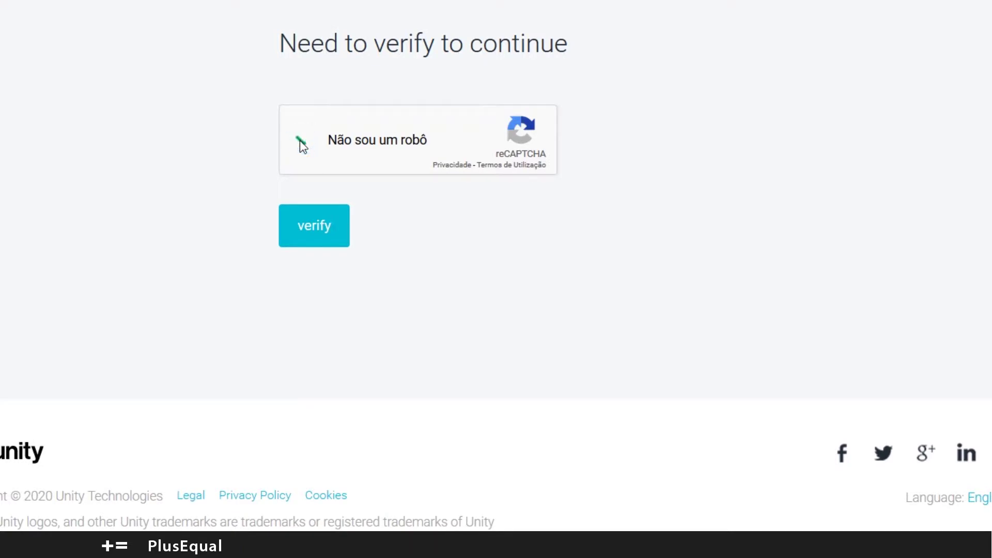
{"action": "left_click", "coordinate": [312, 229]}
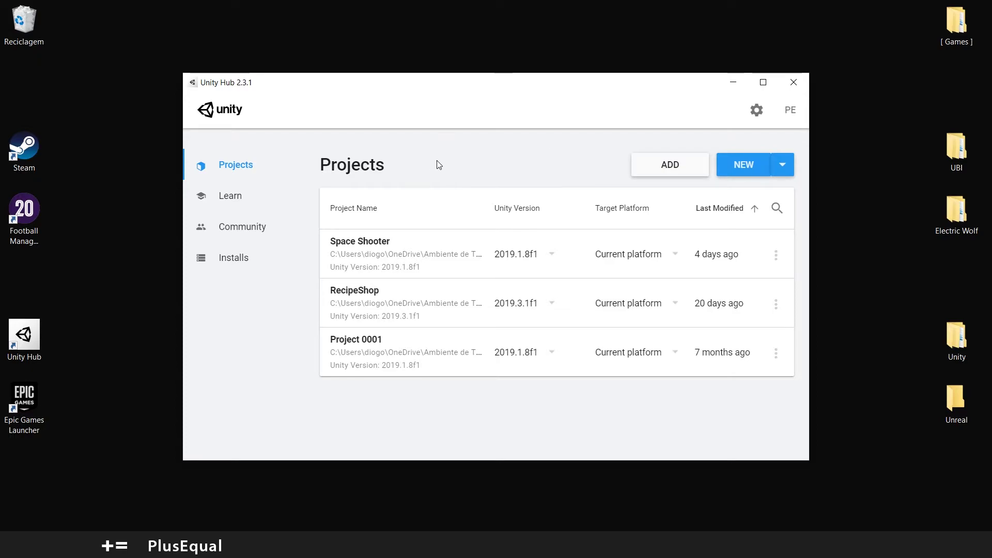
In Preferences > License Management, activate a Unity Personal licence for non-professional use
{"action": "left_click", "coordinate": [757, 114]}
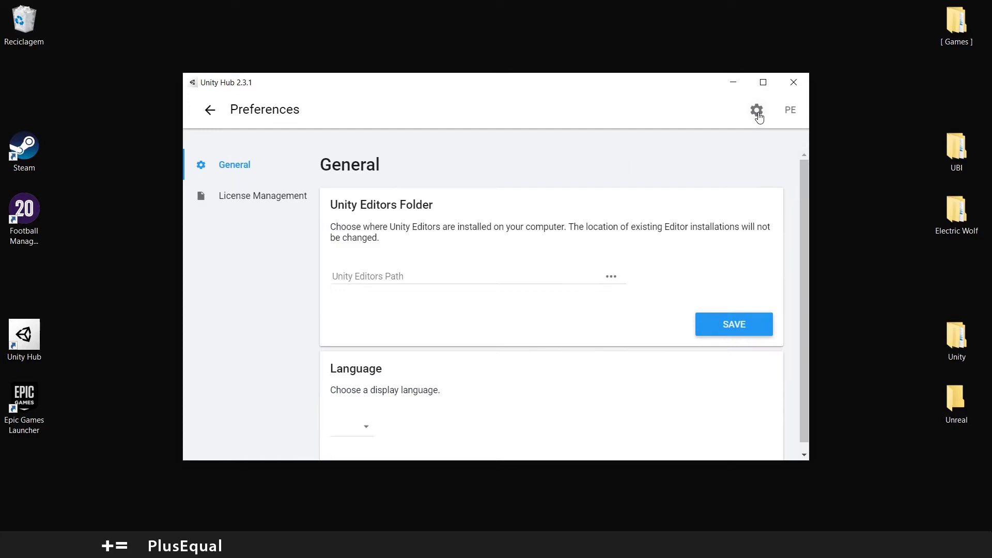
{"action": "left_click", "coordinate": [265, 201]}
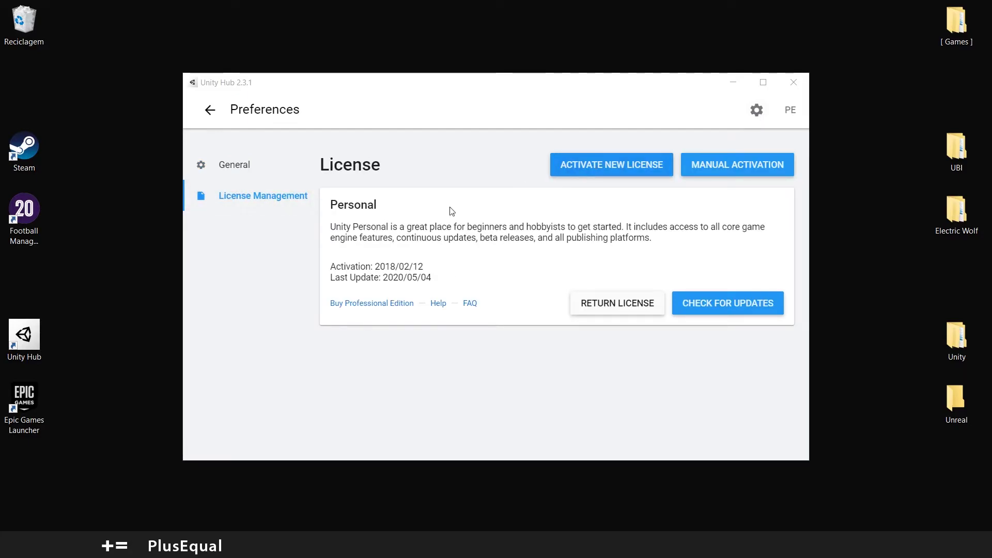
{"action": "left_click", "coordinate": [618, 173]}
{"action": "left_click", "coordinate": [296, 232]}
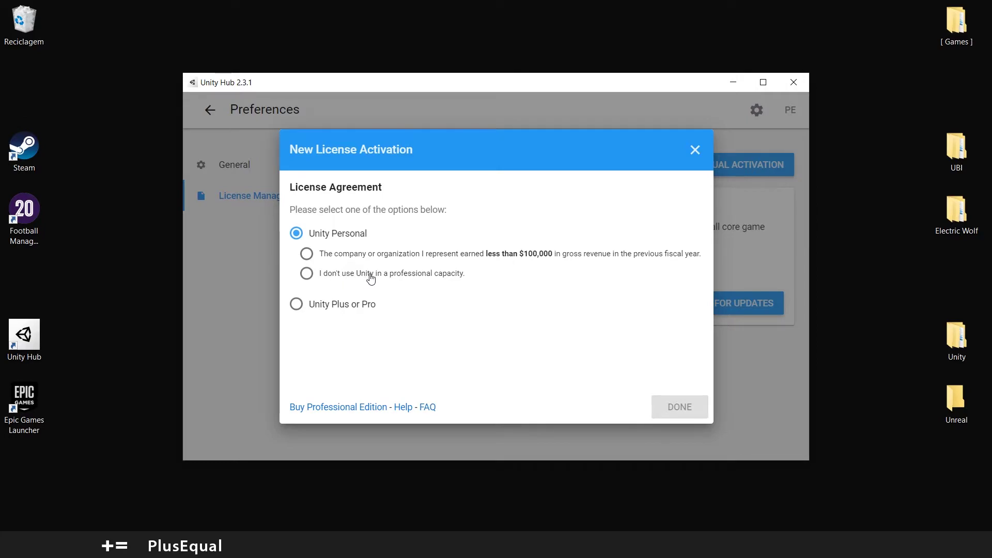
{"action": "left_click", "coordinate": [413, 277]}
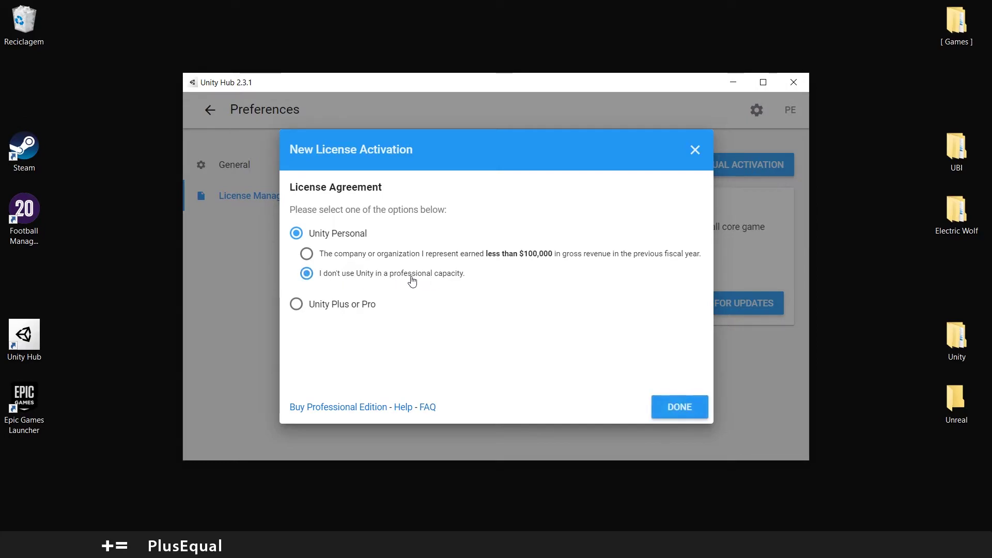
{"action": "left_click", "coordinate": [678, 409]}
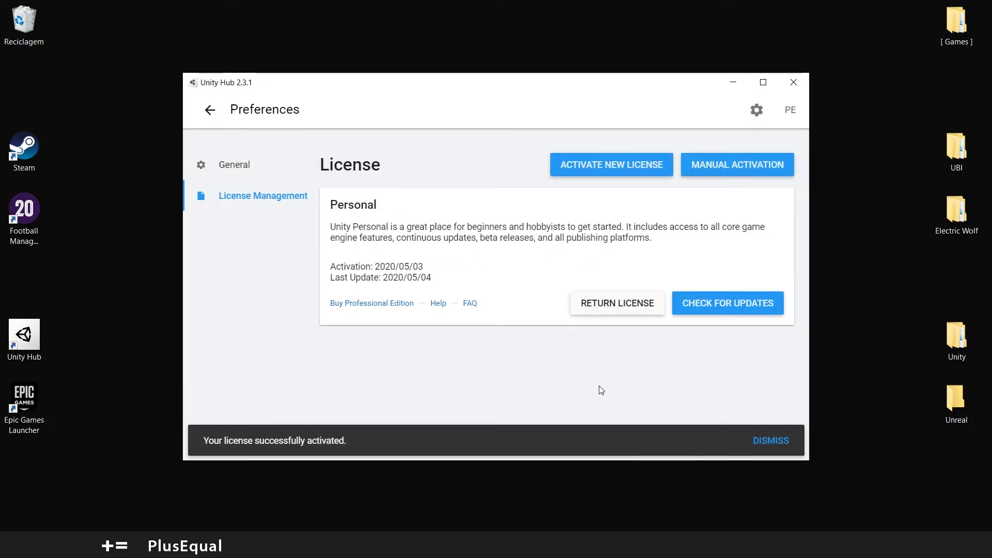
{"action": "left_click", "coordinate": [768, 441]}
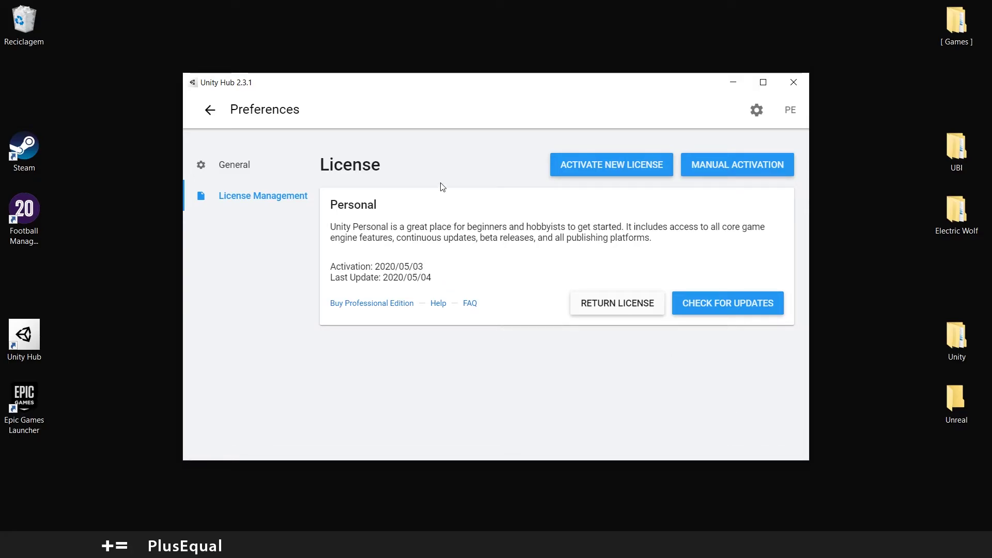
Leave Preferences and show the Installs page listing 2019.3.1f1, 2019.1.8f1 and 2018.3.1f1
{"action": "left_click", "coordinate": [210, 110]}
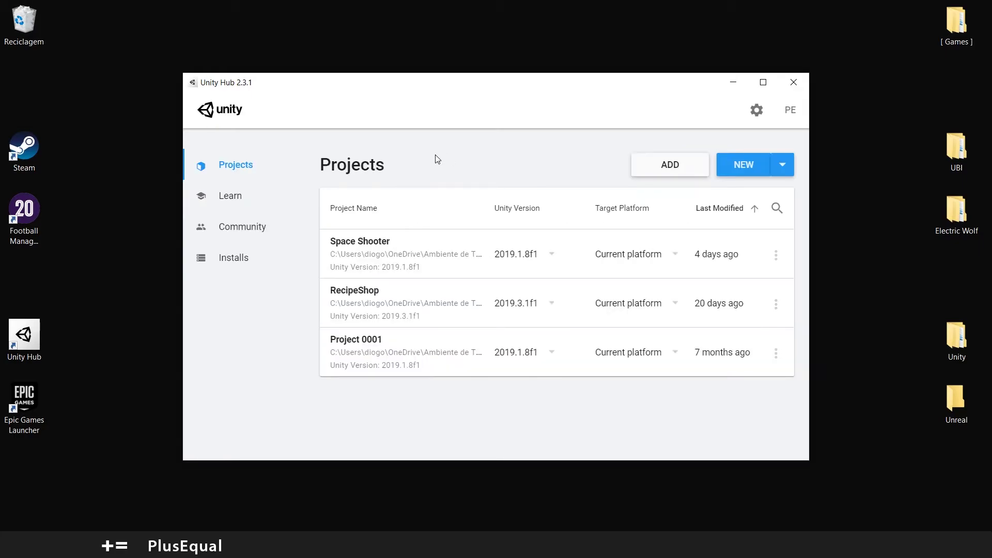
{"action": "left_click", "coordinate": [241, 262]}
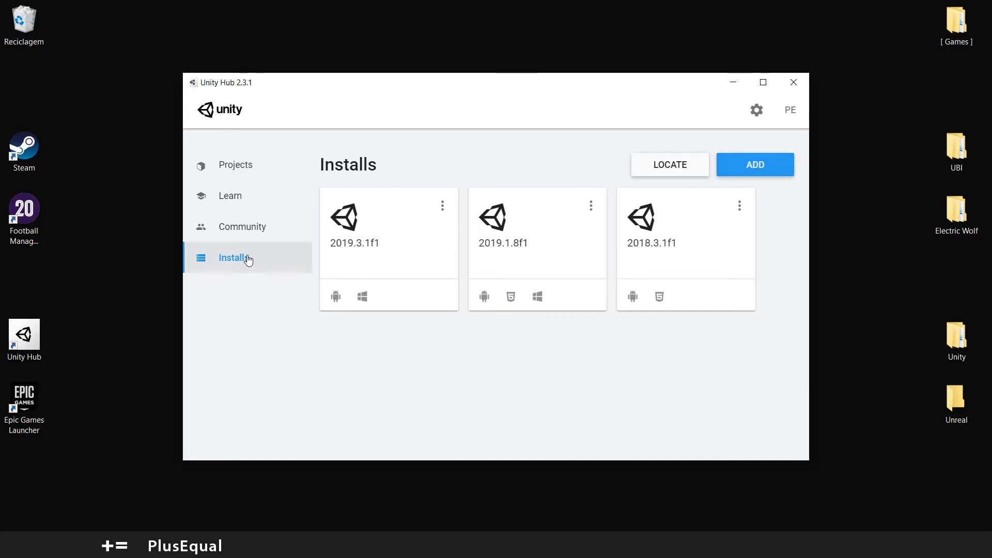
Add a new Unity version, selecting Unity 2020.1.0b7 (Beta)
{"action": "left_click", "coordinate": [762, 171]}
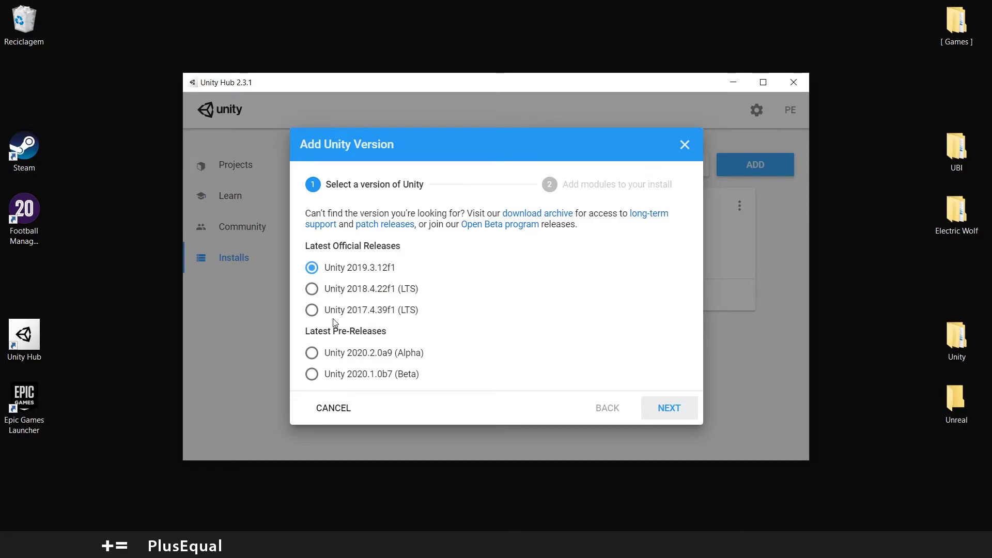
{"action": "left_click", "coordinate": [308, 378]}
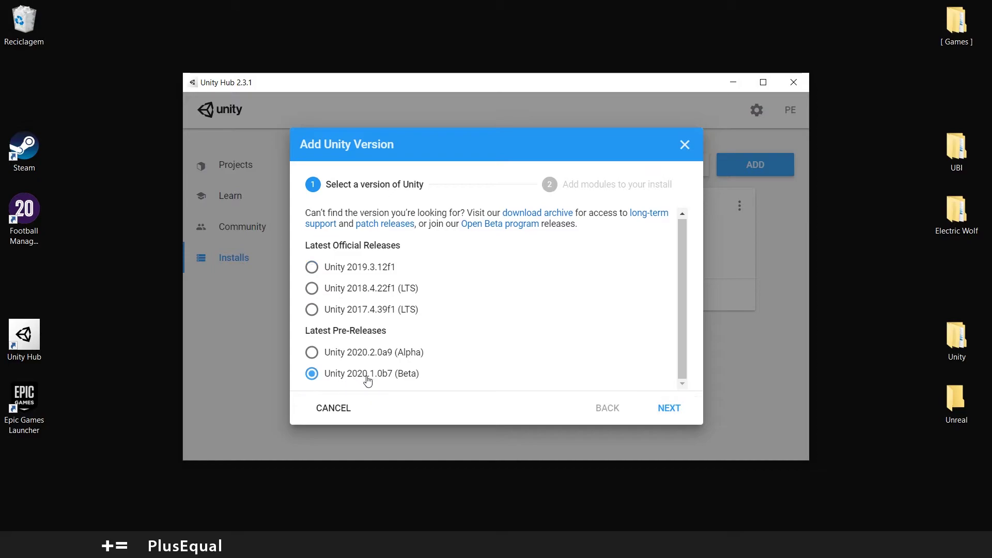
Tick Microsoft Visual Studio Community 2019 among the 2020.1.0b7 modules and review the remaining modules
{"action": "left_click", "coordinate": [671, 408]}
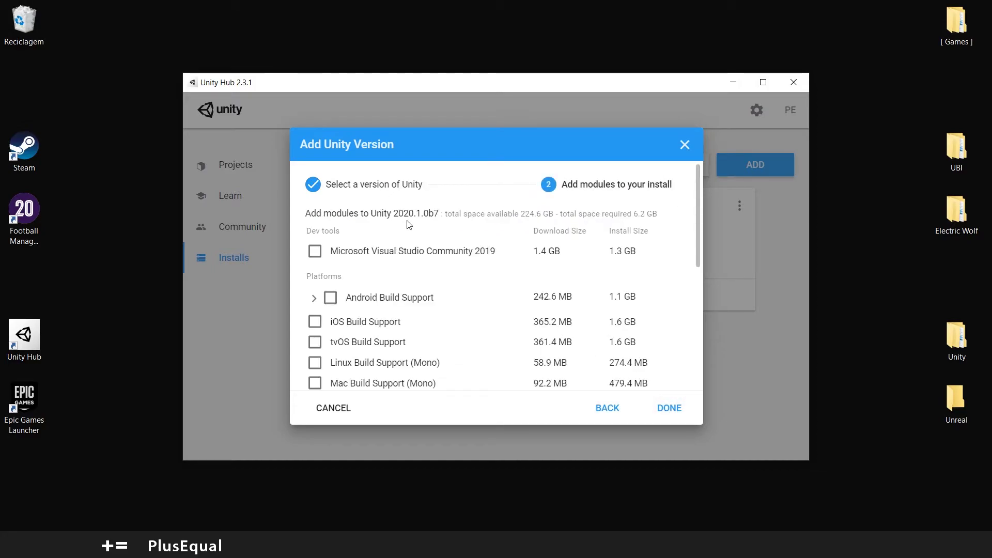
{"action": "left_click", "coordinate": [315, 252]}
{"action": "scroll", "coordinate": [362, 251], "scroll_direction": "down", "scroll_amount": 1}
{"action": "scroll", "coordinate": [356, 258], "scroll_direction": "up", "scroll_amount": 1}
{"action": "scroll", "coordinate": [391, 251], "scroll_direction": "down", "scroll_amount": 3}
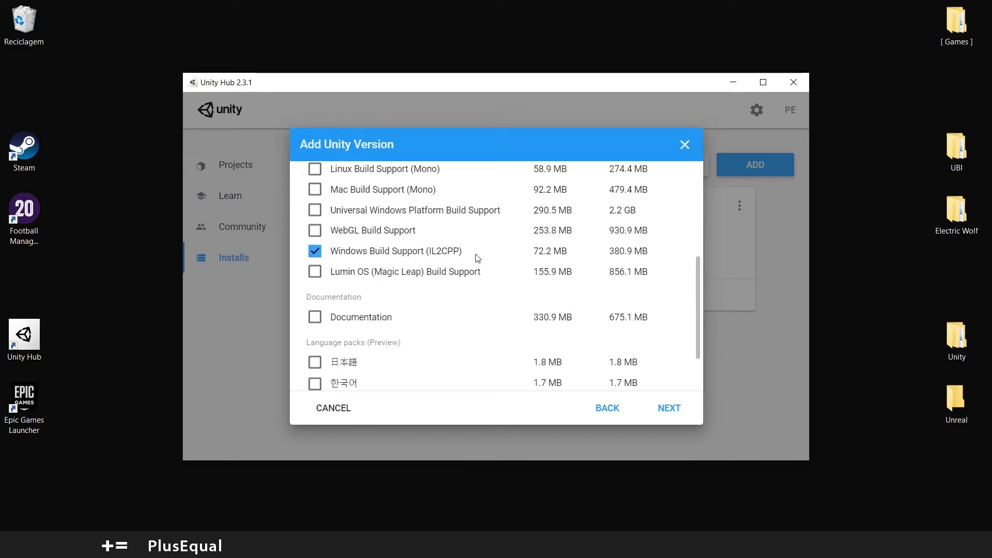
{"action": "scroll", "coordinate": [478, 258], "scroll_direction": "down", "scroll_amount": 2}
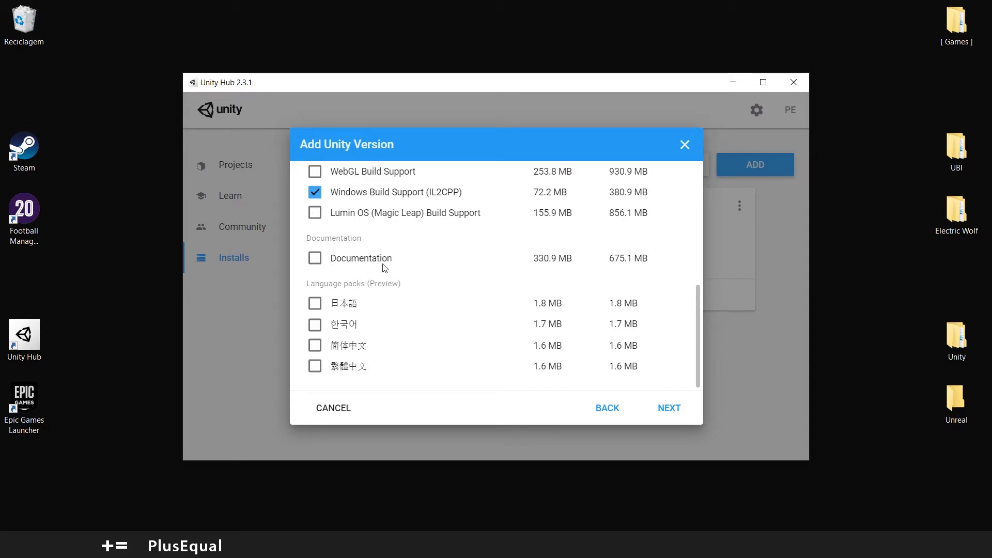
{"action": "scroll", "coordinate": [377, 310], "scroll_direction": "up", "scroll_amount": 5}
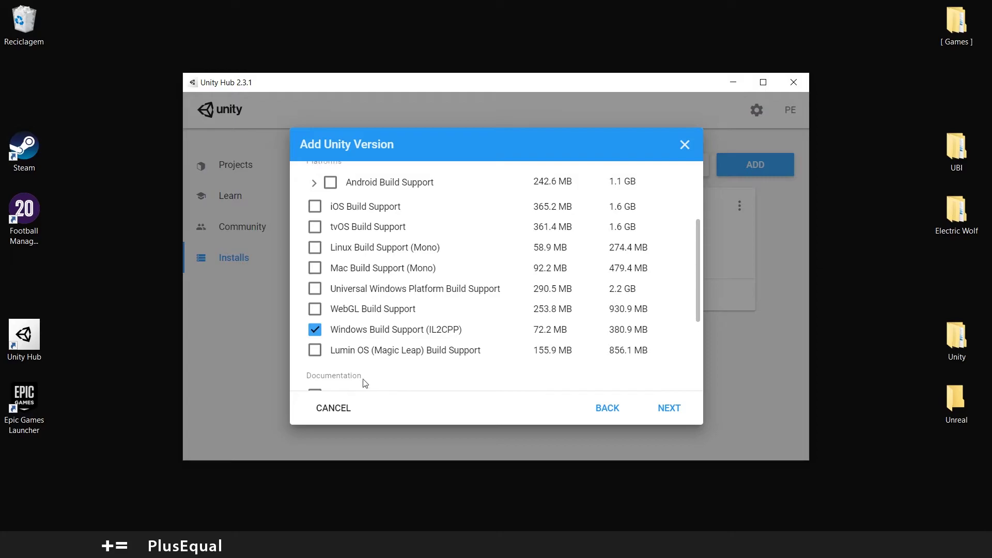
{"action": "scroll", "coordinate": [364, 380], "scroll_direction": "up", "scroll_amount": 3}
{"action": "scroll", "coordinate": [358, 356], "scroll_direction": "up", "scroll_amount": 2}
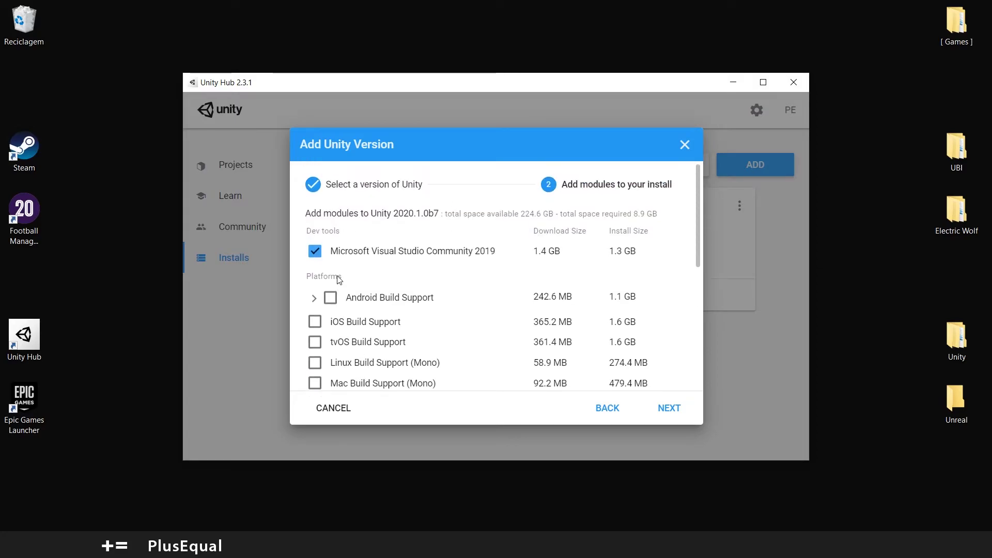
{"action": "scroll", "coordinate": [377, 290], "scroll_direction": "down", "scroll_amount": 4}
{"action": "scroll", "coordinate": [377, 290], "scroll_direction": "up", "scroll_amount": 4}
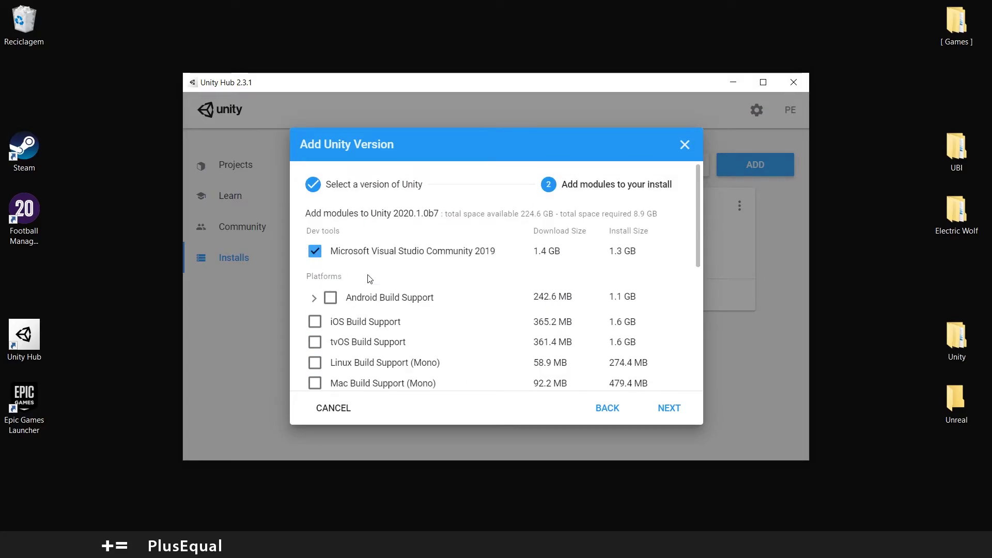
Accept the Visual Studio 2019 license terms and start installing Unity 2020.1.0b7
{"action": "left_click", "coordinate": [673, 408]}
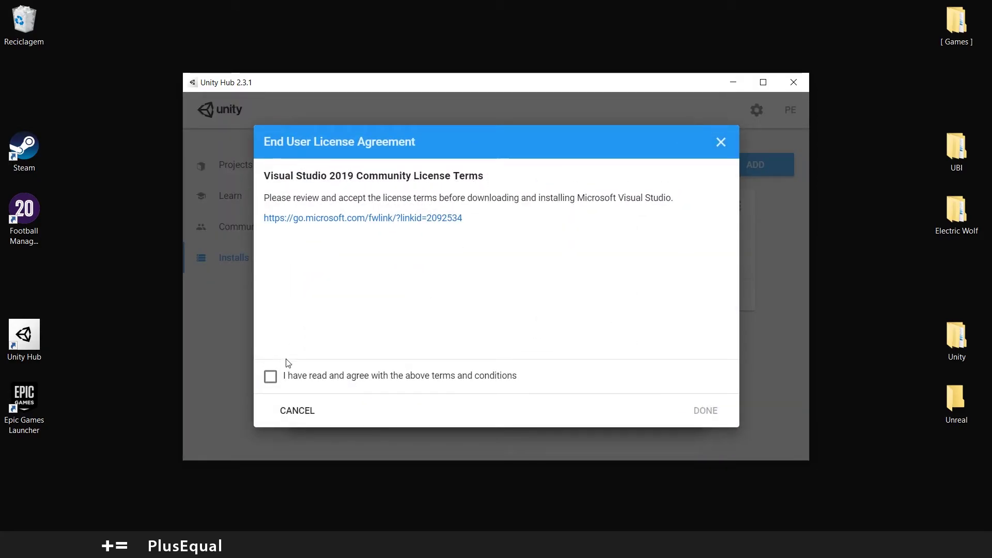
{"action": "left_click", "coordinate": [270, 378]}
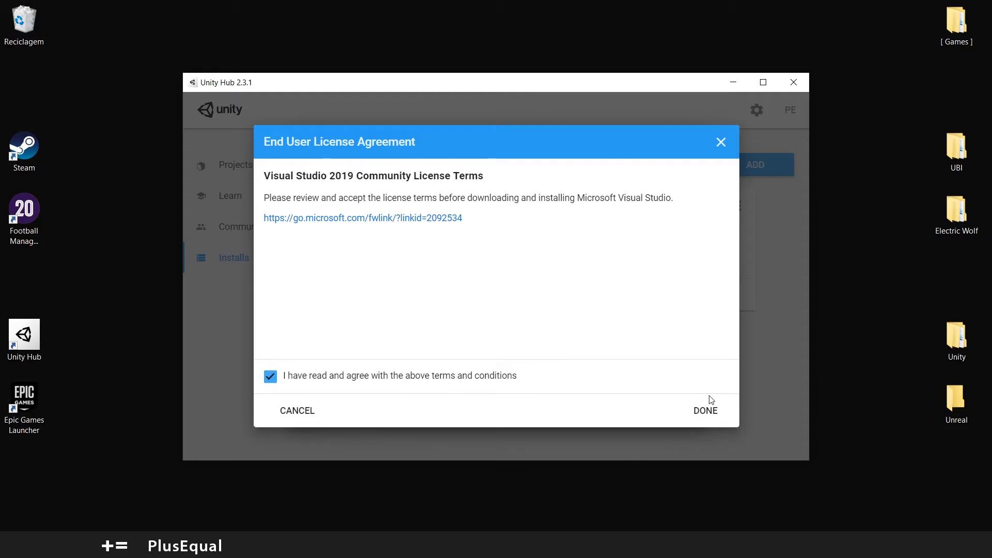
{"action": "left_click", "coordinate": [704, 411]}
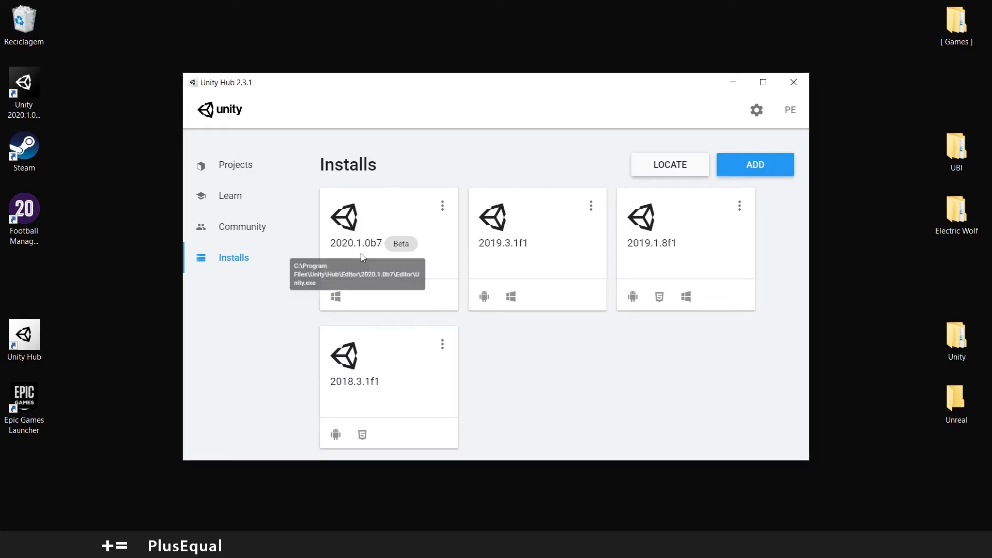
{"action": "left_click", "coordinate": [442, 205]}
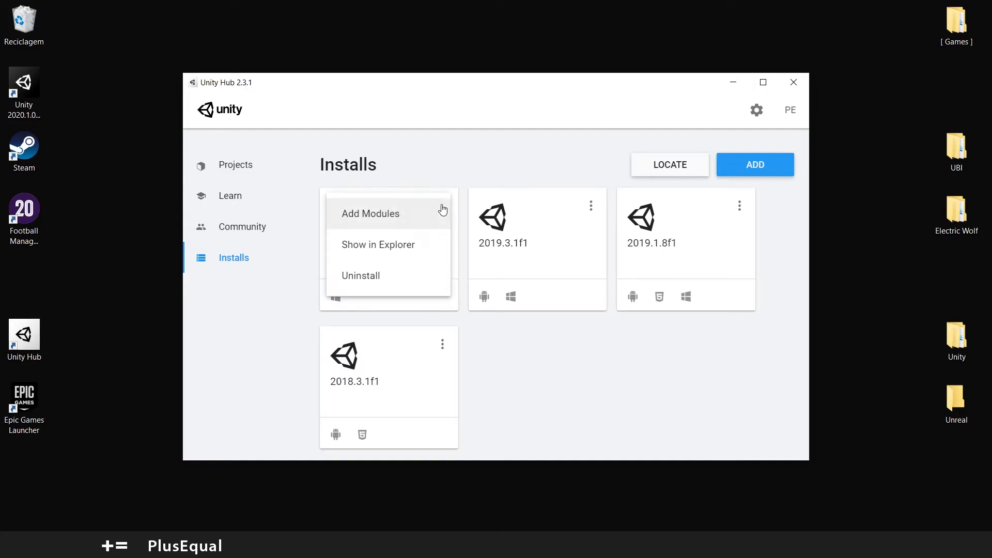
{"action": "left_click", "coordinate": [377, 212]}
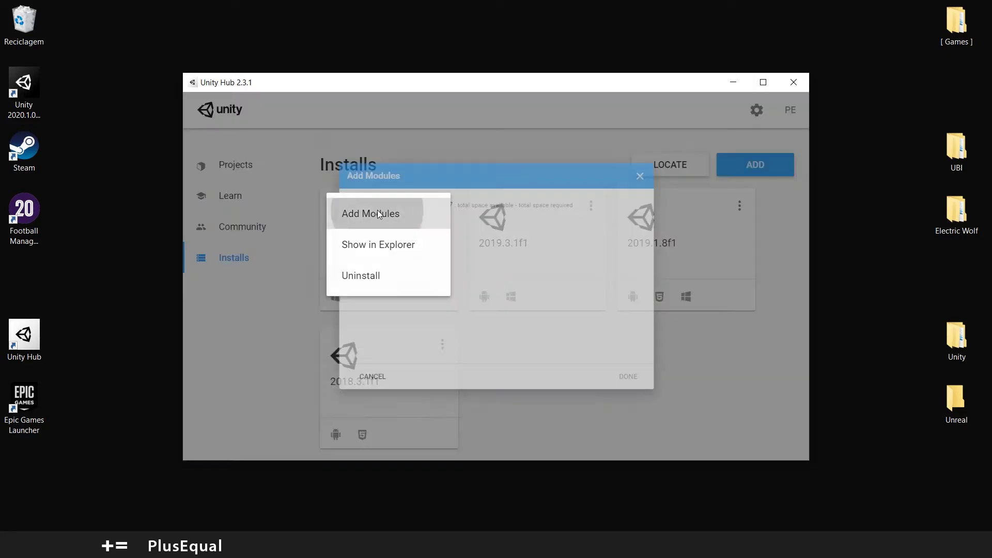
{"action": "scroll", "coordinate": [355, 266], "scroll_direction": "down", "scroll_amount": 5}
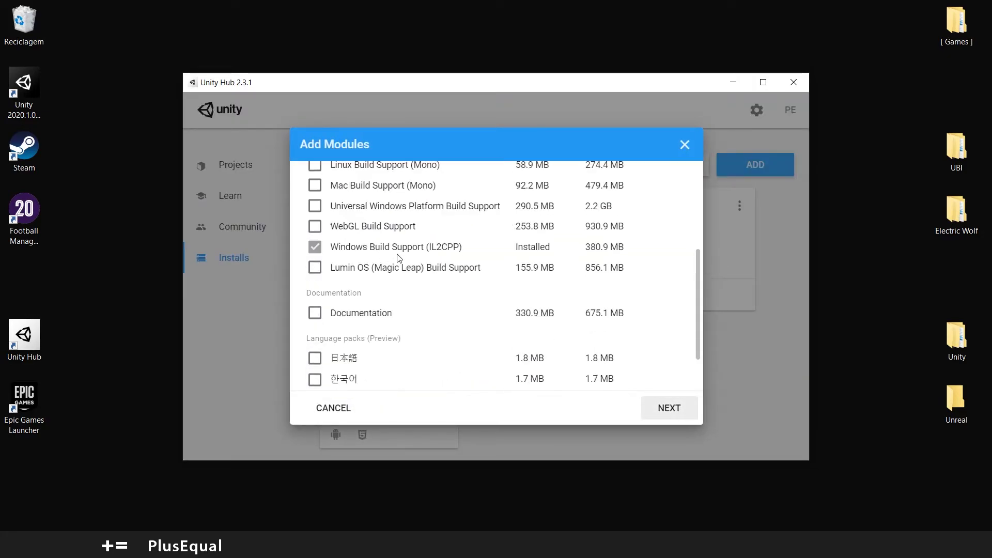
{"action": "scroll", "coordinate": [383, 324], "scroll_direction": "up", "scroll_amount": 5}
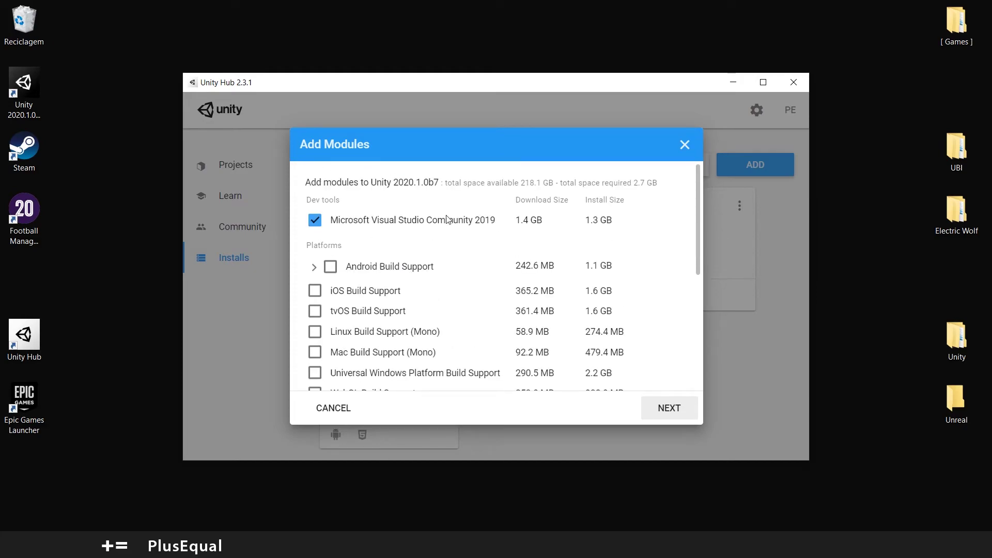
{"action": "scroll", "coordinate": [524, 222], "scroll_direction": "down", "scroll_amount": 5}
{"action": "scroll", "coordinate": [421, 238], "scroll_direction": "up", "scroll_amount": 5}
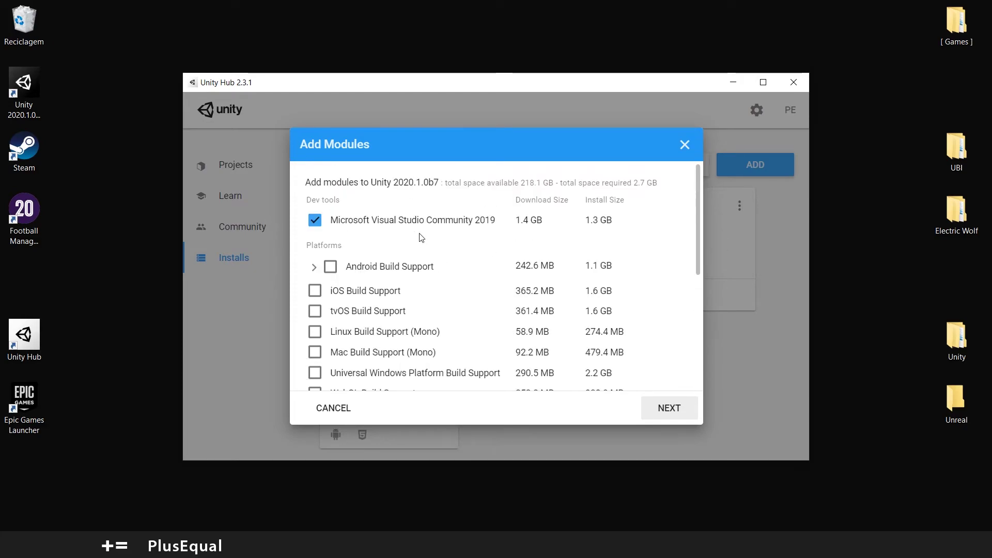
{"action": "left_click", "coordinate": [685, 144]}
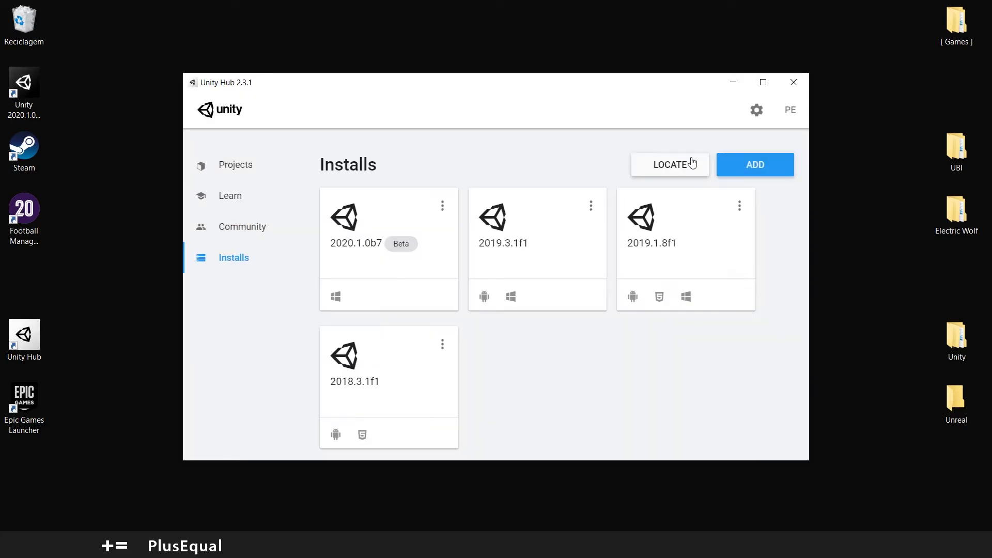
From the Projects page, start a new project with Unity version 2020.1.0b7
{"action": "left_click", "coordinate": [238, 167]}
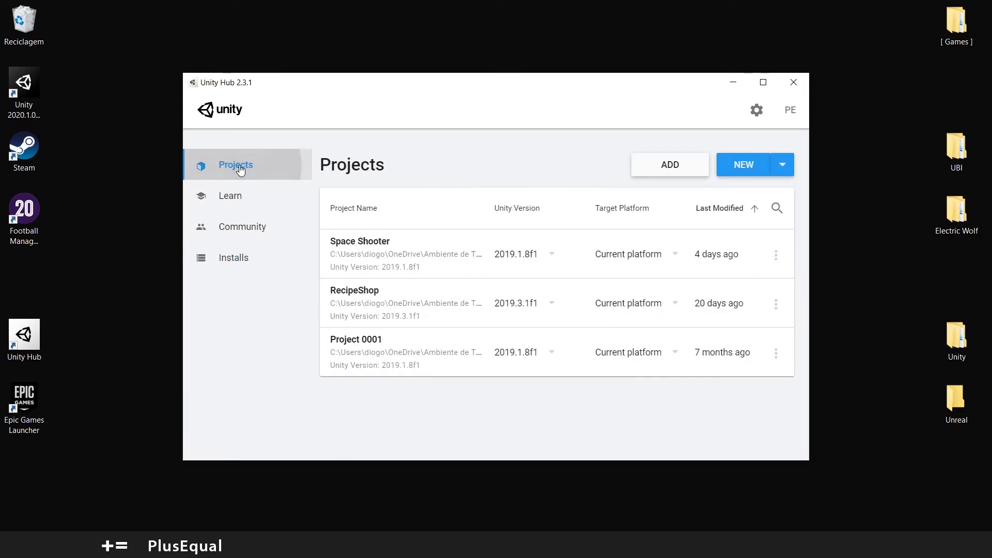
{"action": "left_click", "coordinate": [783, 164]}
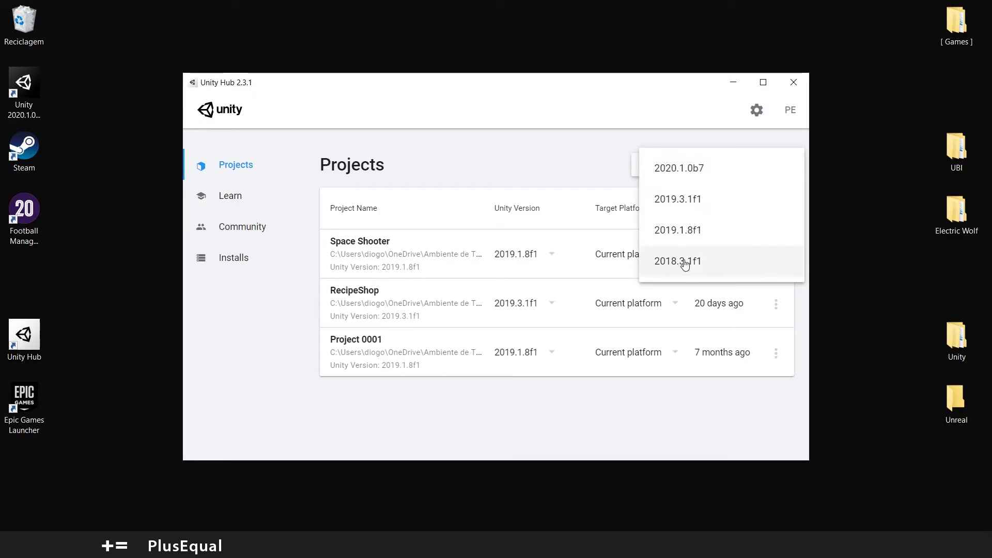
{"action": "left_click", "coordinate": [669, 171]}
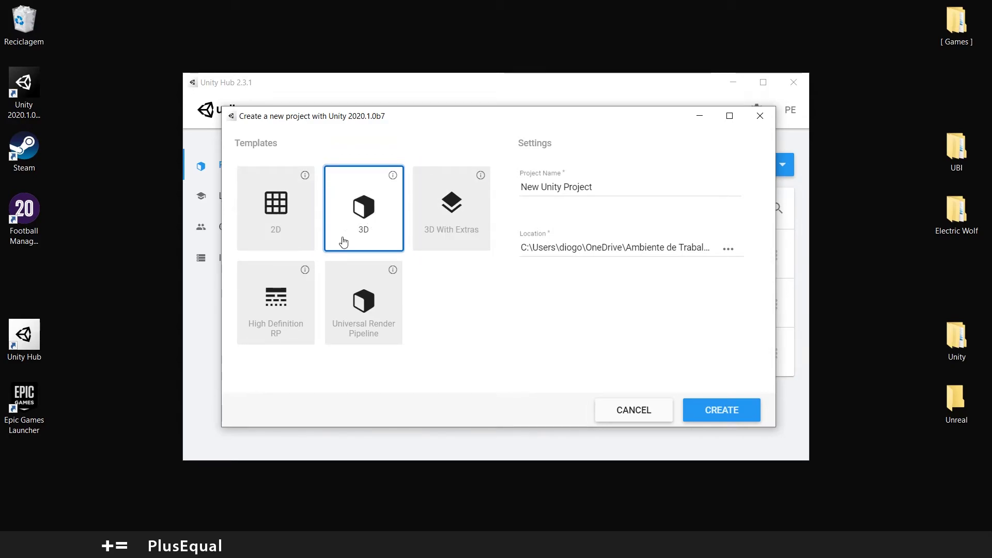
Rename the 3D project from New Unity Project to 'Testing Unity 2020' and create it
{"action": "left_click", "coordinate": [569, 187]}
{"action": "triple_click", "coordinate": [569, 187]}
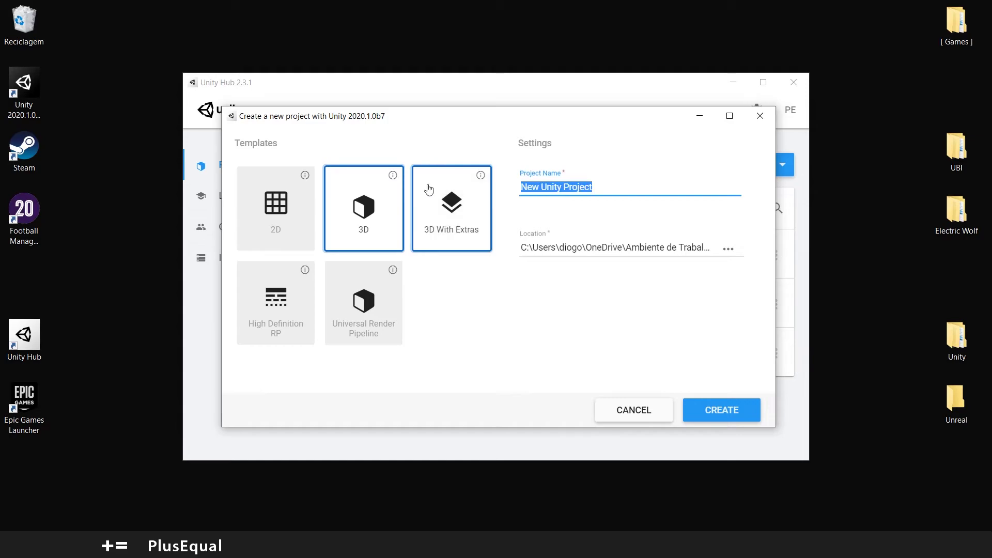
{"action": "type", "text": "T"}
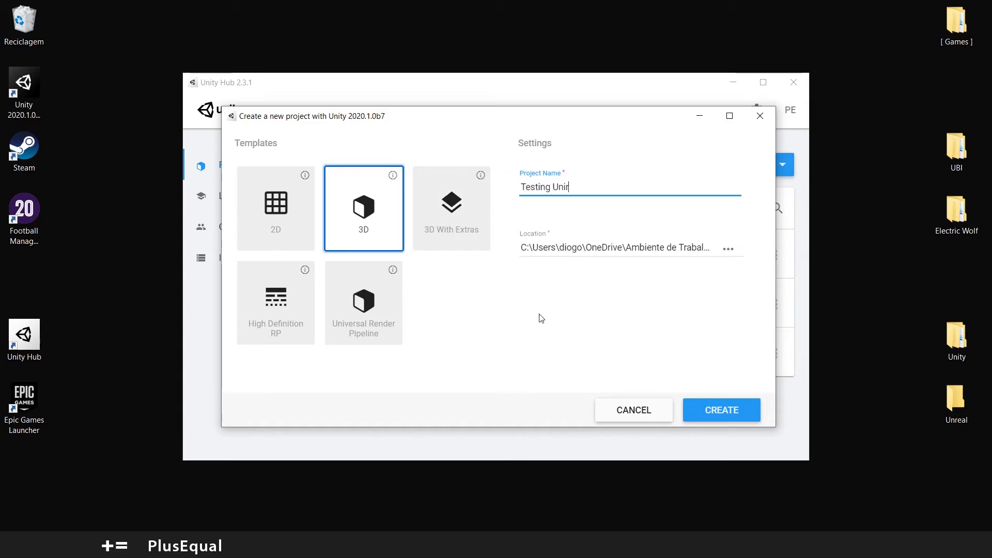
{"action": "type", "text": "esting Unity 2020"}
{"action": "left_click", "coordinate": [544, 319]}
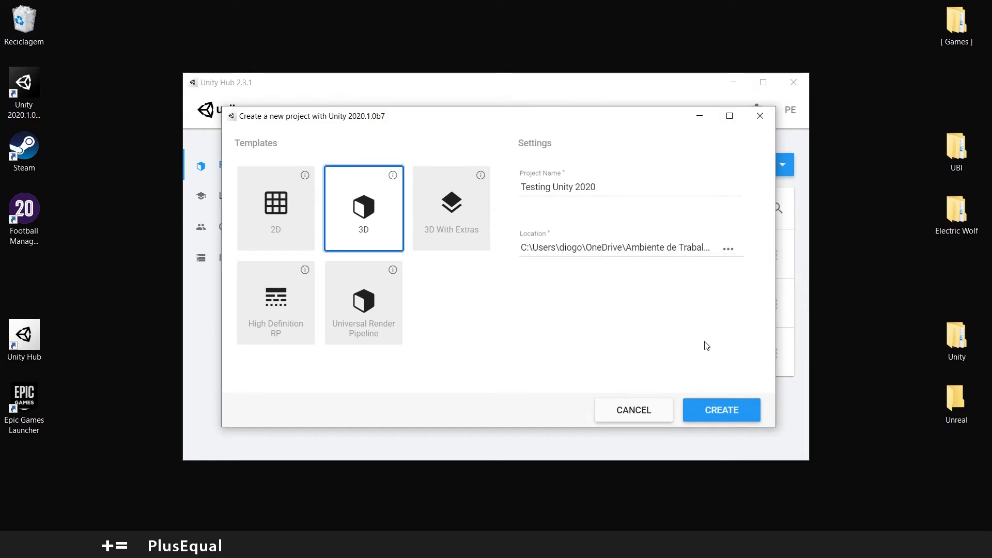
{"action": "left_click", "coordinate": [713, 418]}
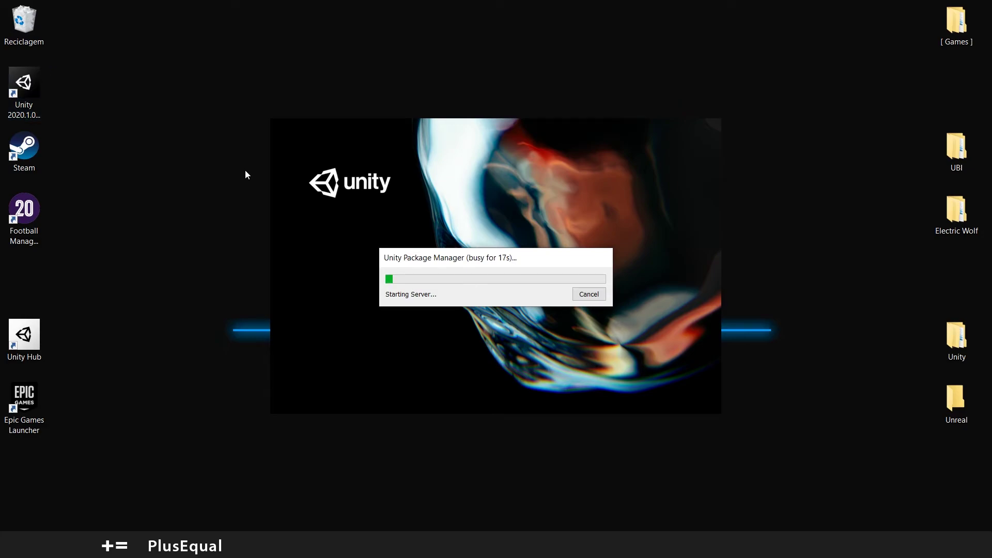
Delete the Unity 2020.1.0b7 desktop shortcut and relaunch Unity Hub from its desktop icon
{"action": "left_click", "coordinate": [24, 111]}
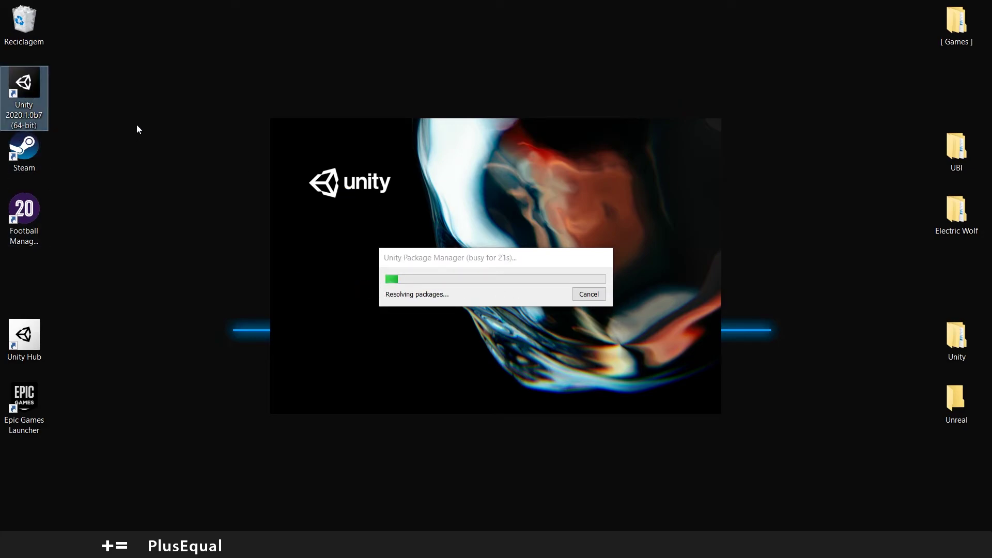
{"action": "key", "text": "Delete"}
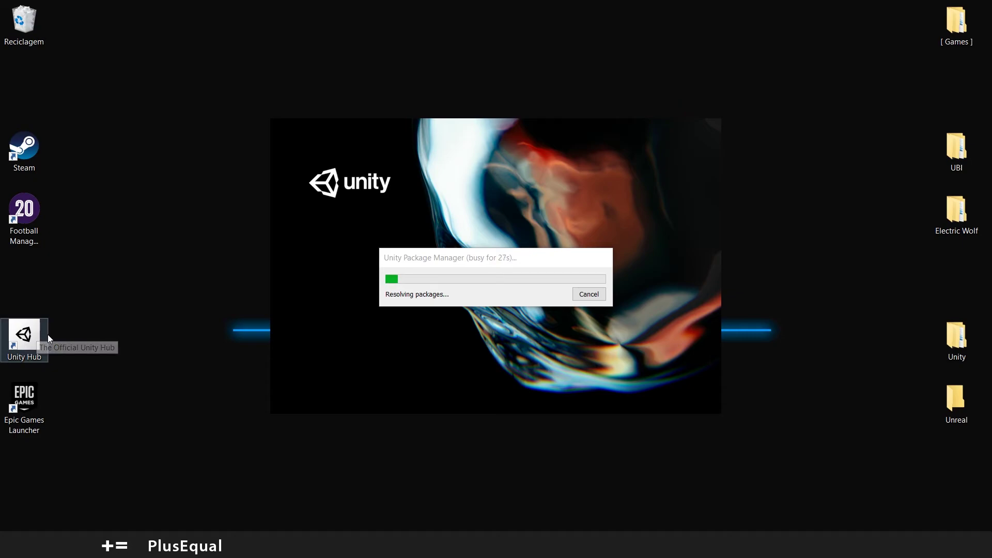
{"action": "double_click", "coordinate": [23, 339]}
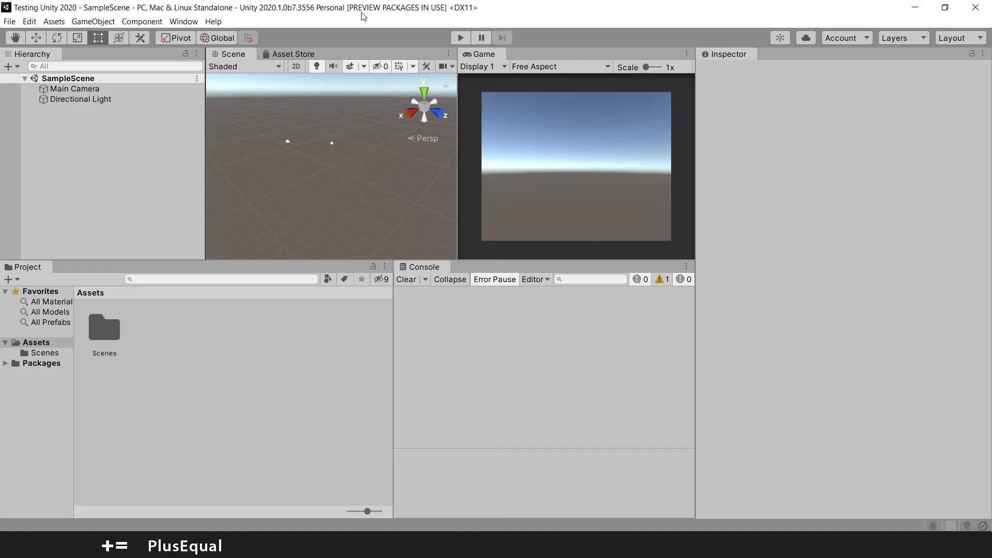
Switch the editor to the Default layout from the Layout dropdown
{"action": "left_click", "coordinate": [953, 40]}
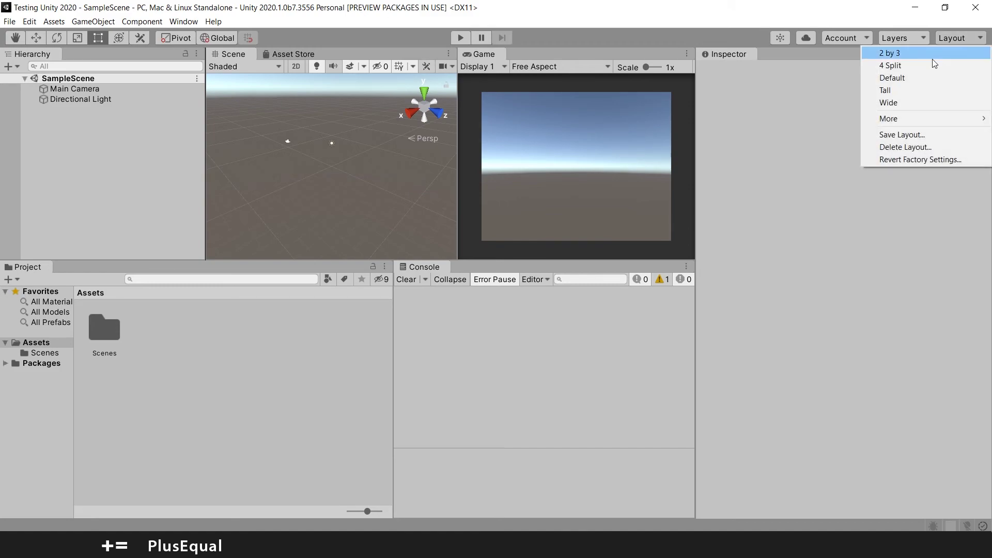
{"action": "left_click", "coordinate": [902, 81]}
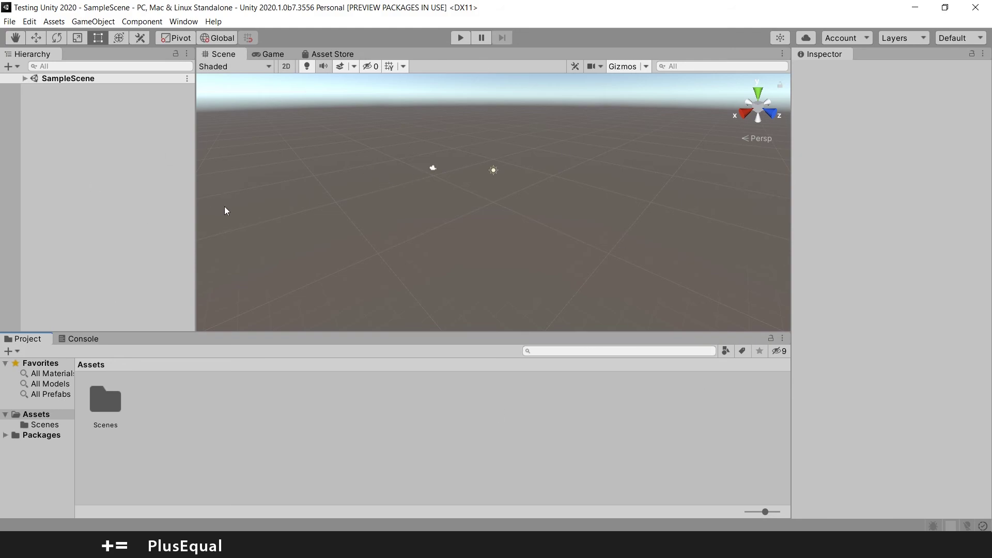
Expand SampleScene in the Hierarchy to view its objects, then collapse it
{"action": "left_click", "coordinate": [25, 79]}
{"action": "left_click", "coordinate": [25, 79]}
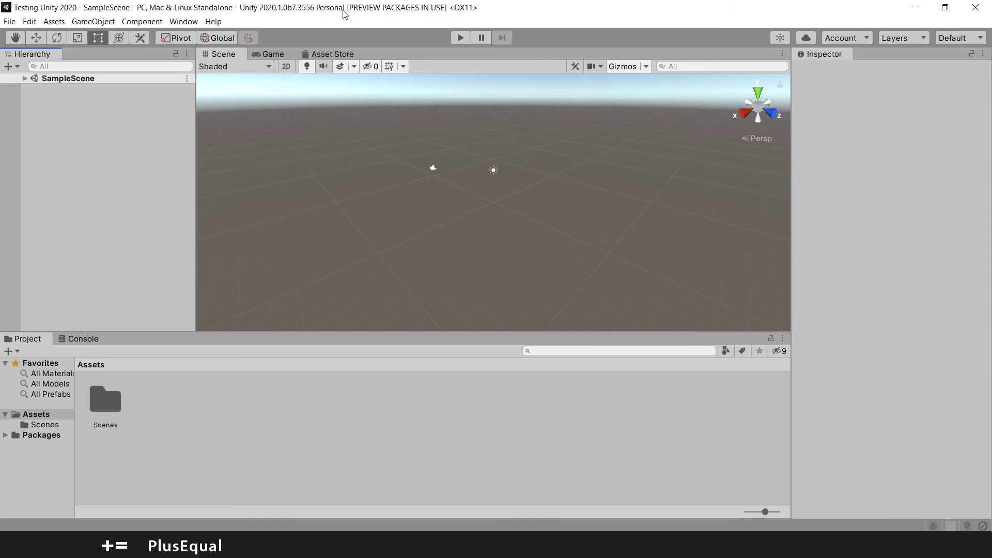